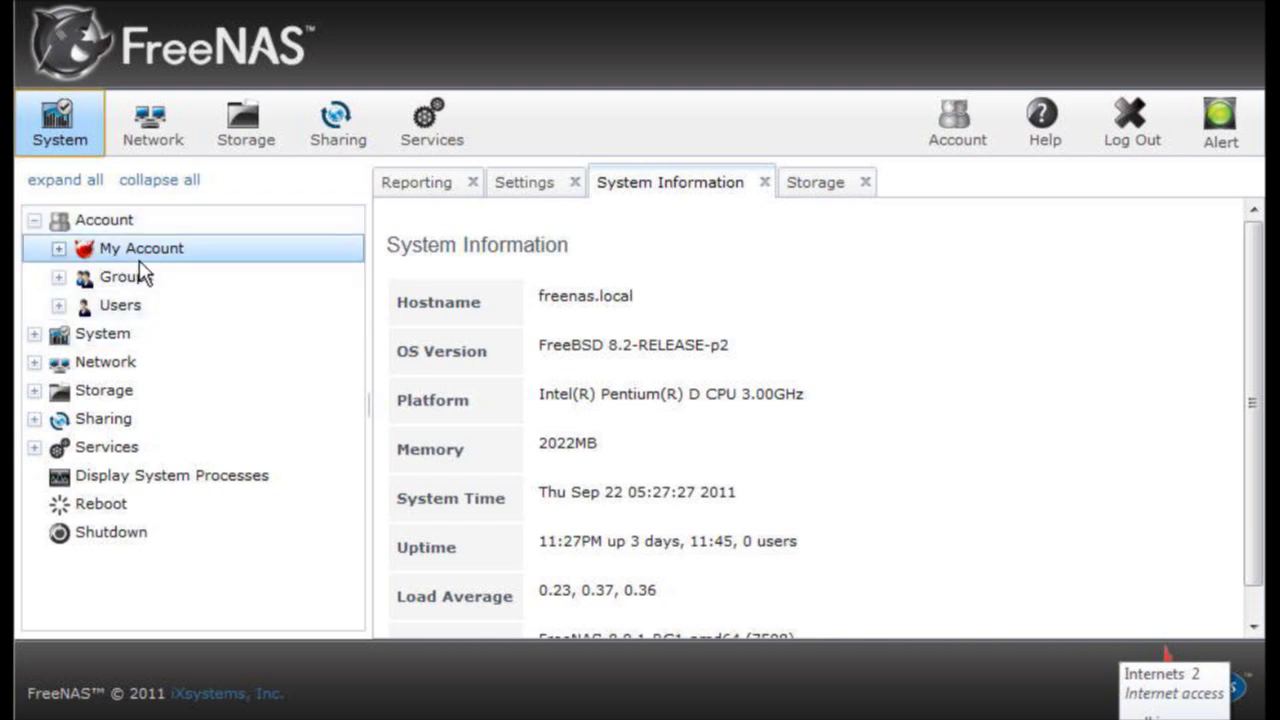
Expand the groups list, then open and cancel the Add Group form
{"action": "left_click", "coordinate": [58, 278]}
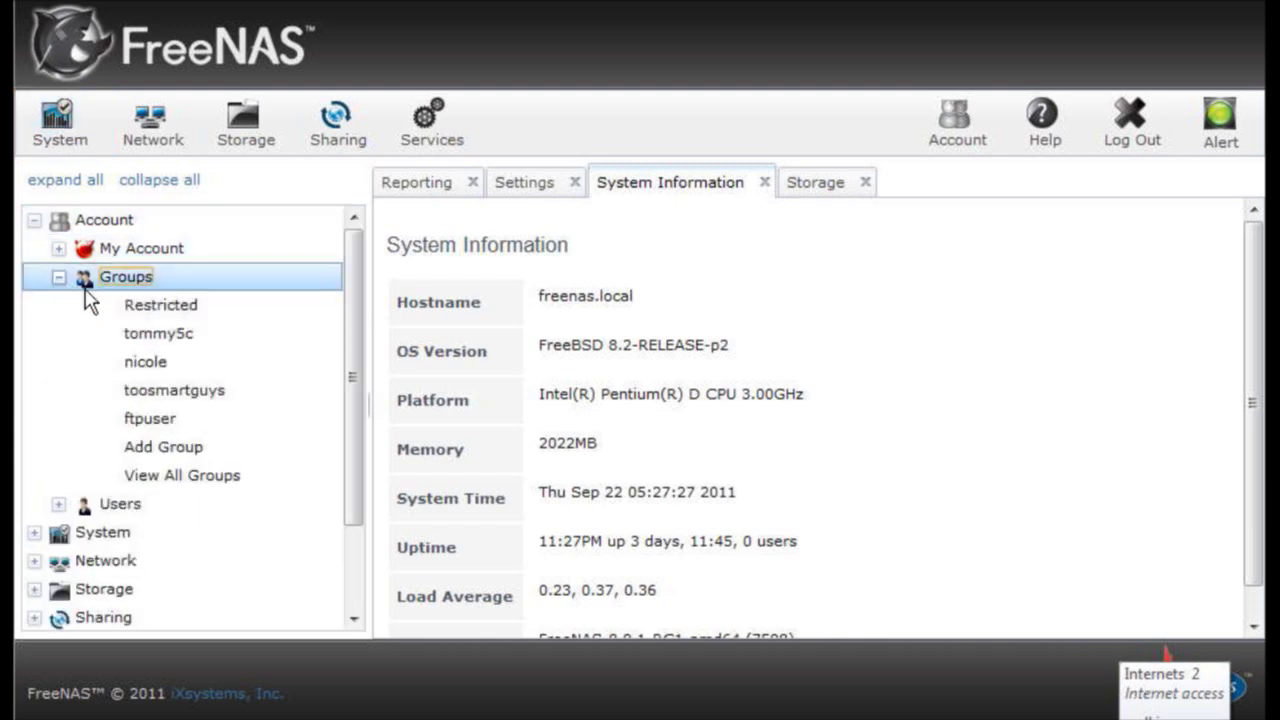
{"action": "left_click", "coordinate": [166, 452]}
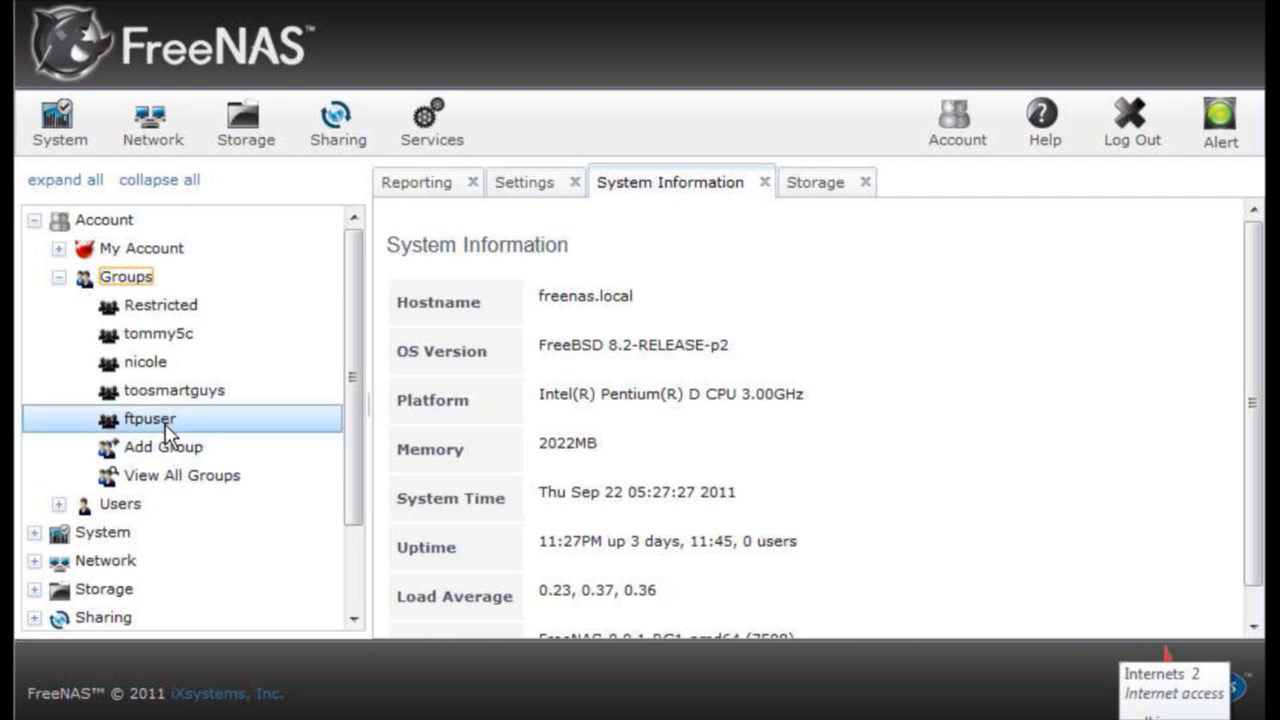
{"action": "left_click", "coordinate": [167, 444]}
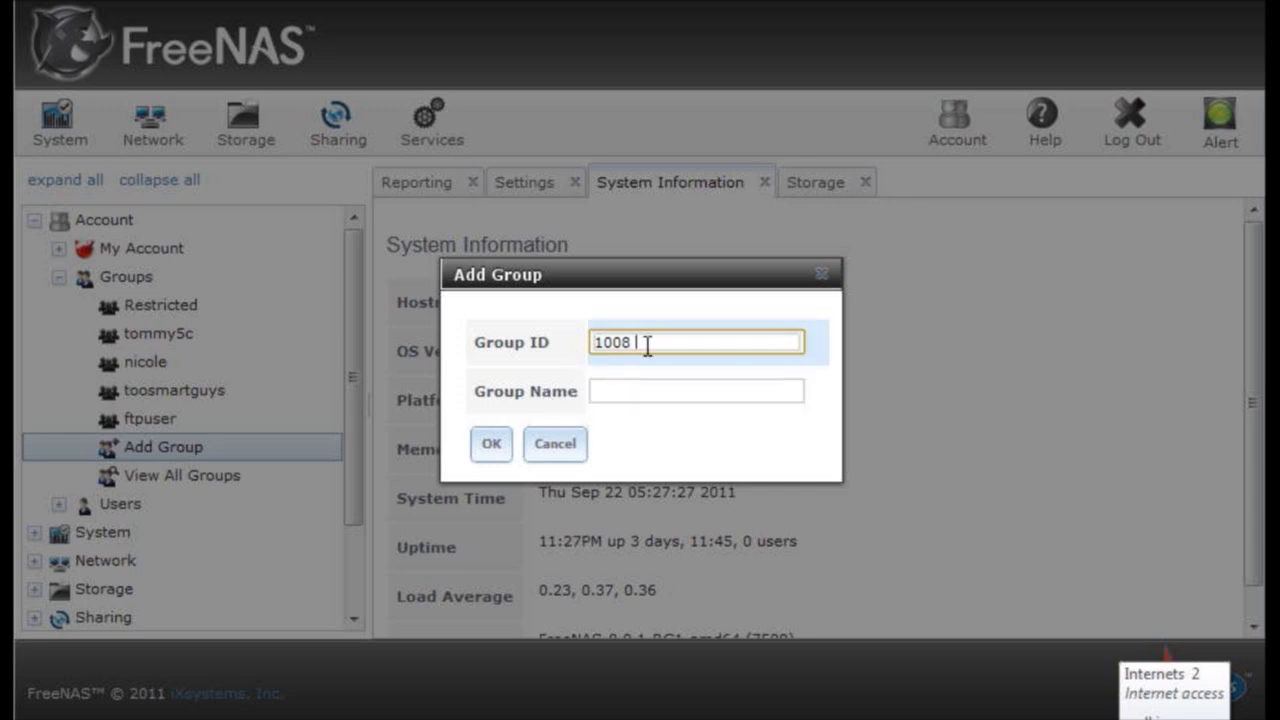
{"action": "left_click", "coordinate": [555, 443]}
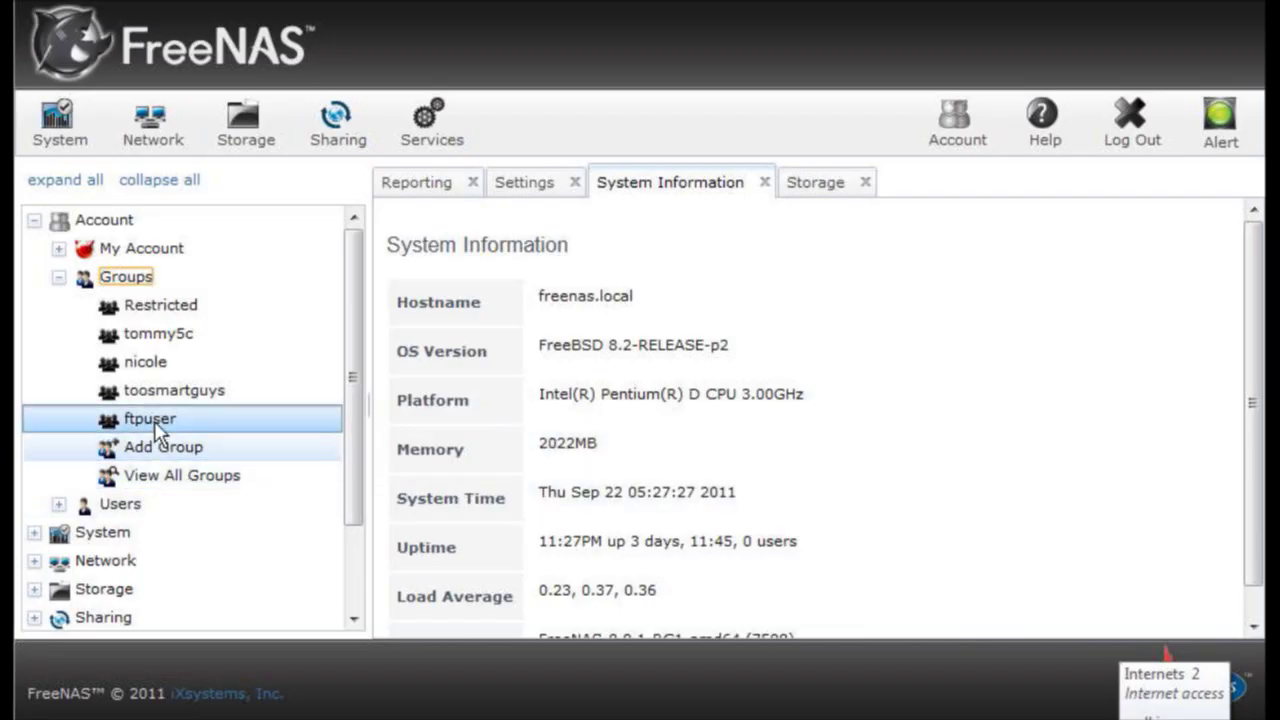
Open the existing ftpuser group's details and close them unchanged
{"action": "left_click", "coordinate": [150, 422]}
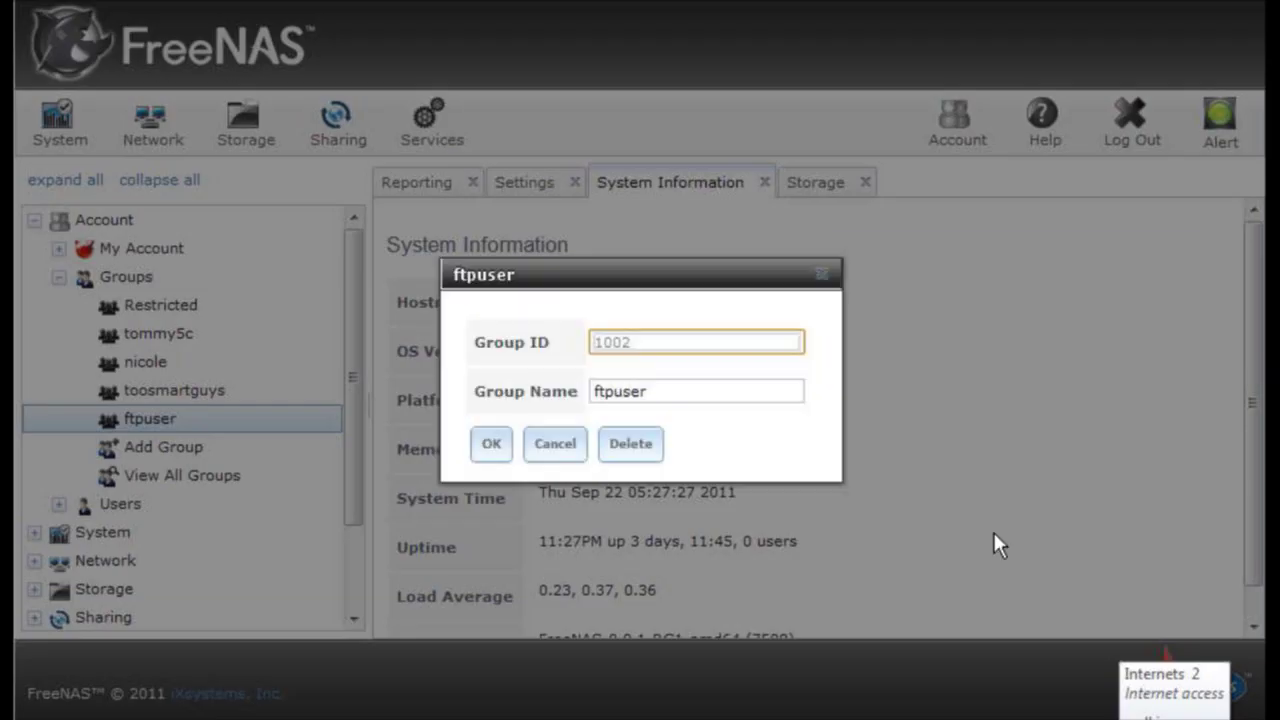
{"action": "left_click", "coordinate": [555, 445]}
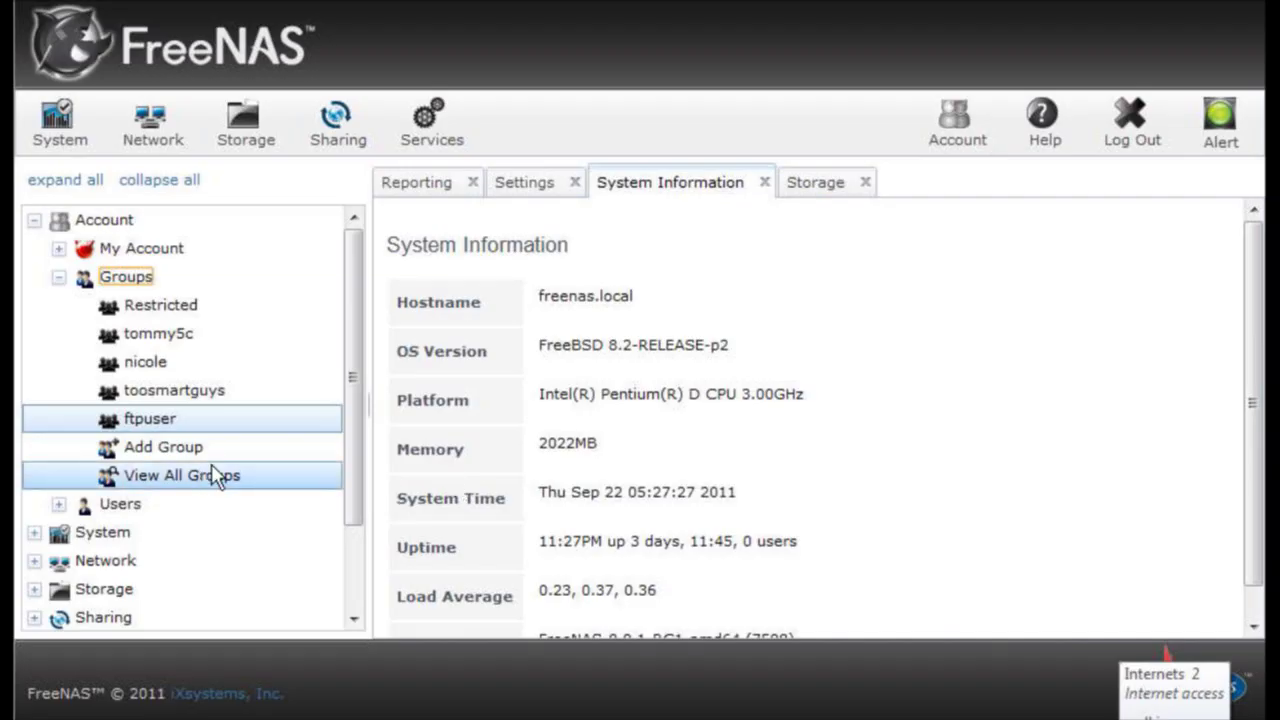
Review webuser's account (primary group ftpuser, home /mnt/Medium/test) and close it unchanged
{"action": "left_click", "coordinate": [59, 505]}
{"action": "scroll", "coordinate": [271, 523], "scroll_direction": "down", "scroll_amount": 3}
{"action": "scroll", "coordinate": [200, 409], "scroll_direction": "up", "scroll_amount": 1}
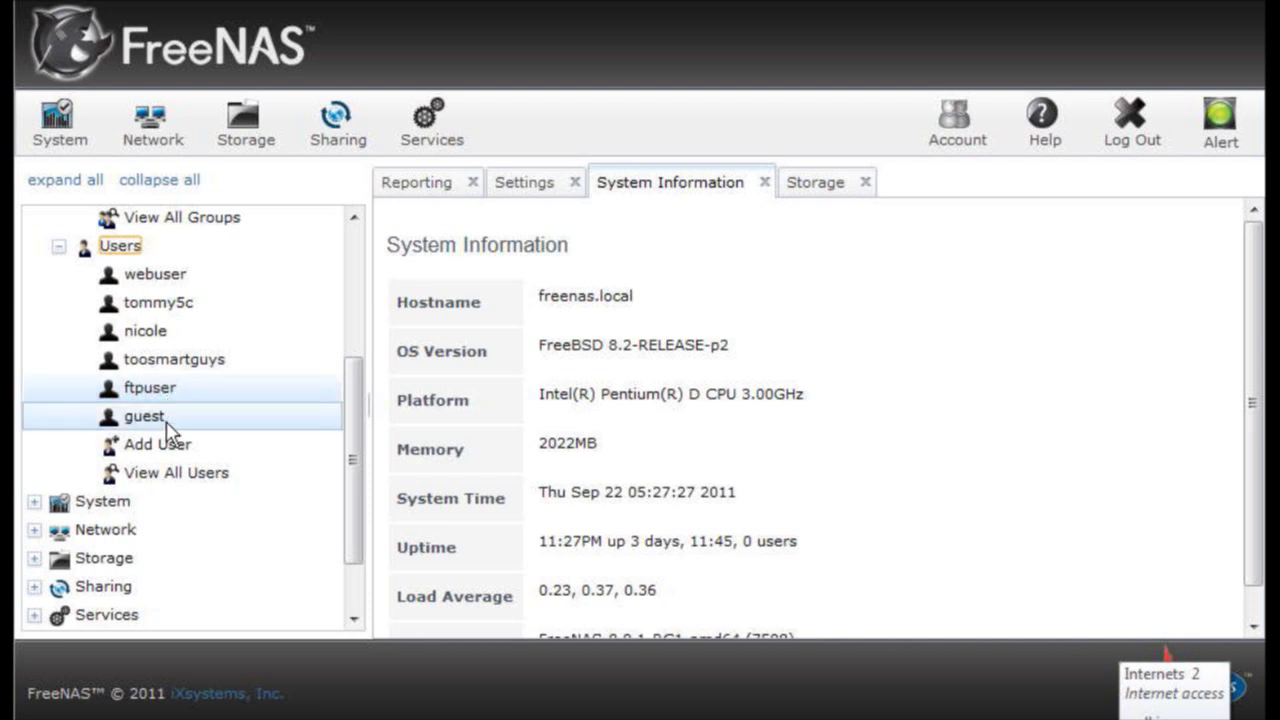
{"action": "left_click", "coordinate": [170, 280]}
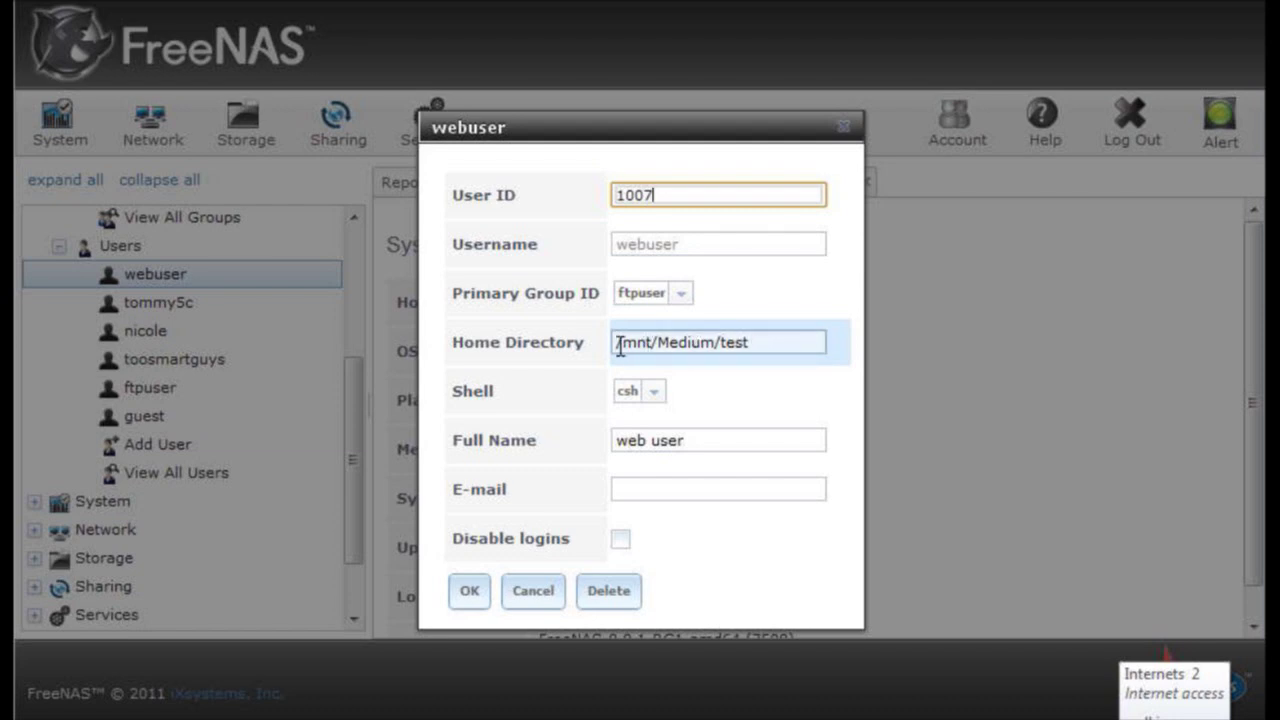
{"action": "left_click", "coordinate": [533, 591]}
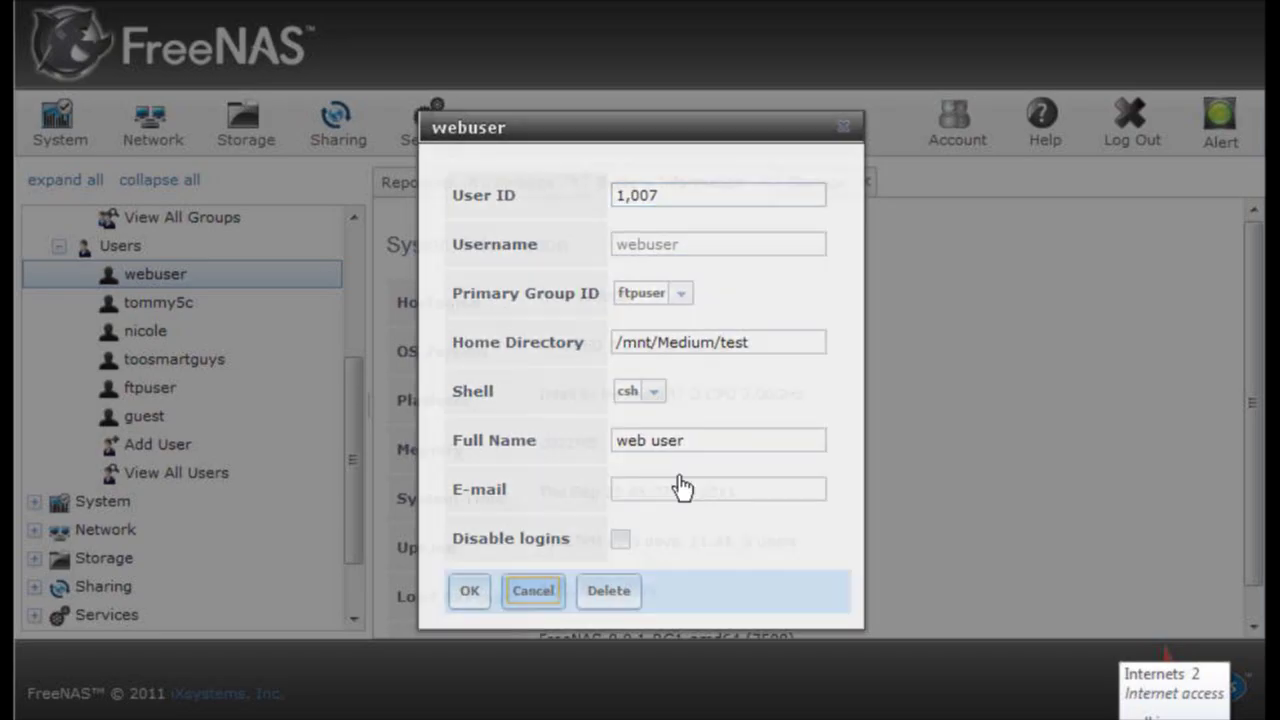
Review the ZFS options of /mnt/Small/ftpuser, with its 50G quota, and cancel
{"action": "left_click", "coordinate": [215, 143]}
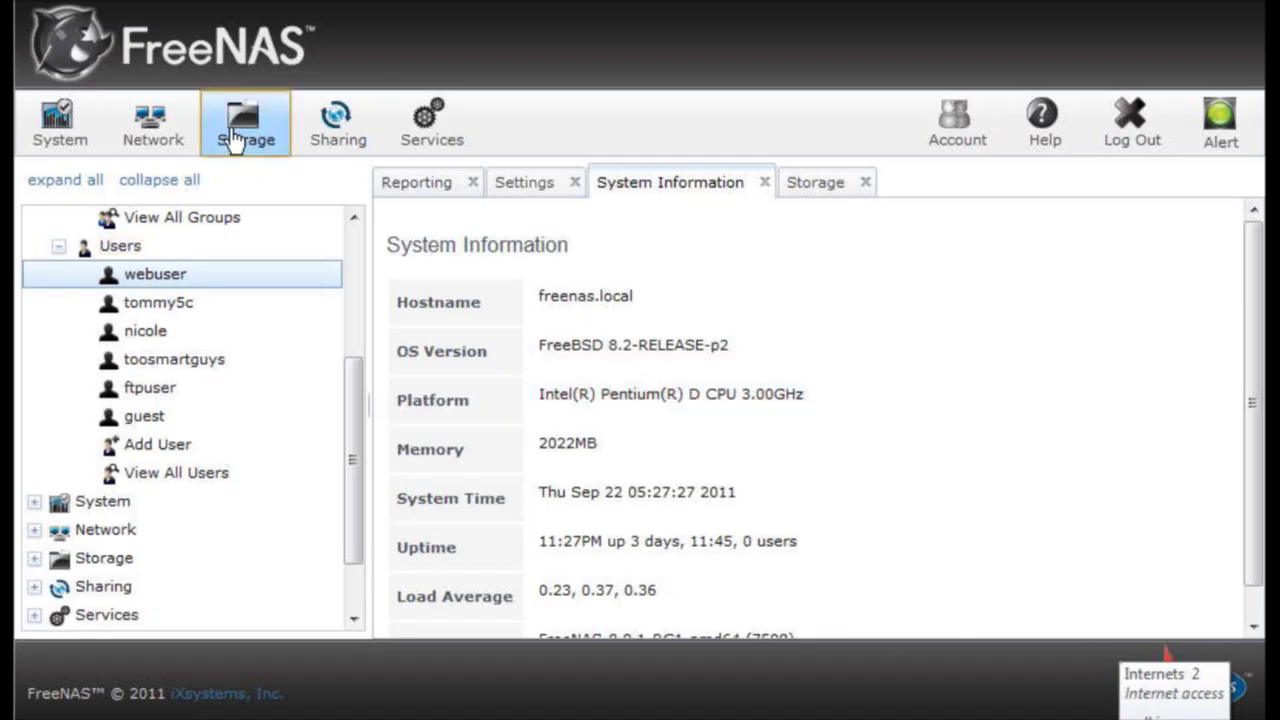
{"action": "left_click", "coordinate": [597, 284]}
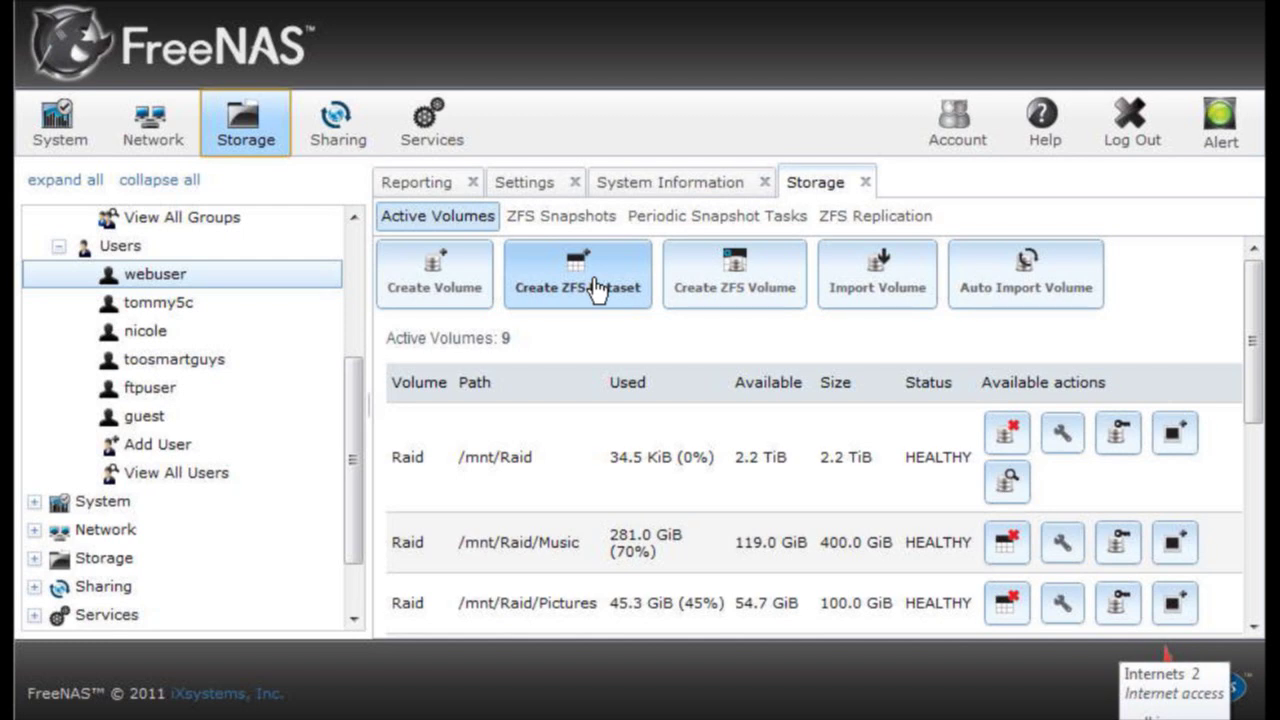
{"action": "scroll", "coordinate": [593, 287], "scroll_direction": "down", "scroll_amount": 3}
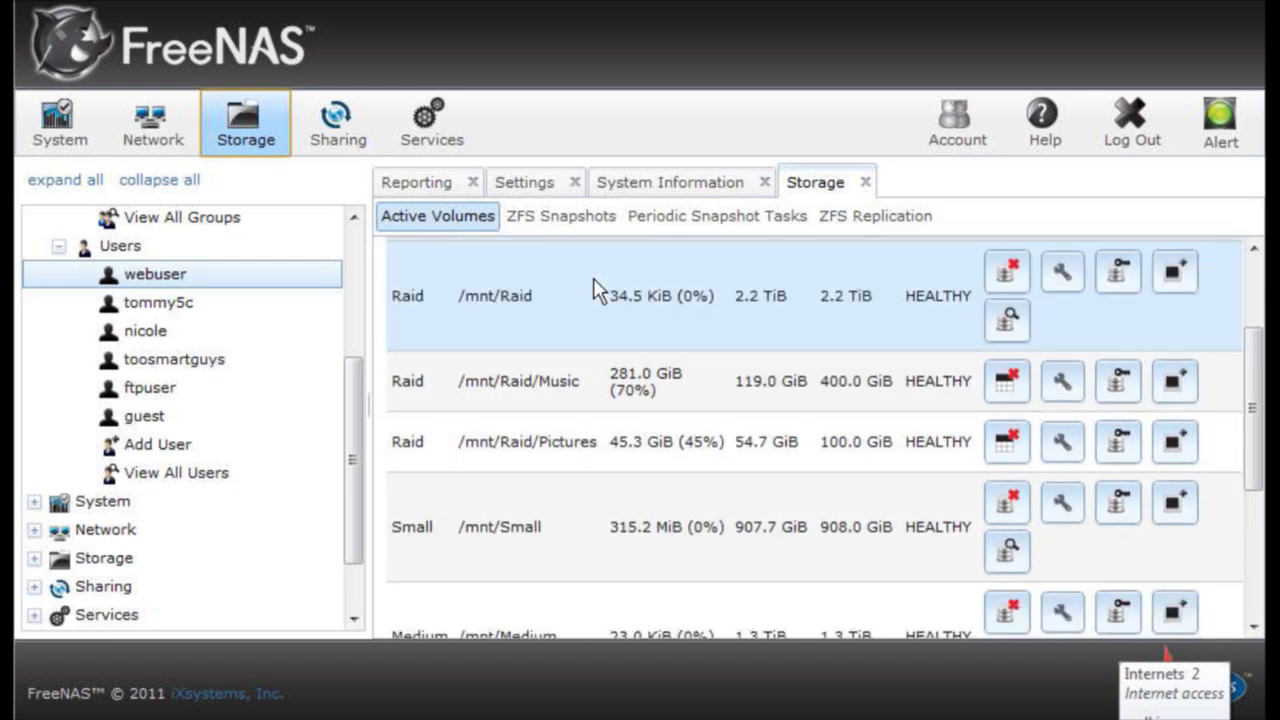
{"action": "scroll", "coordinate": [593, 287], "scroll_direction": "up", "scroll_amount": 3}
{"action": "scroll", "coordinate": [595, 289], "scroll_direction": "down", "scroll_amount": 5}
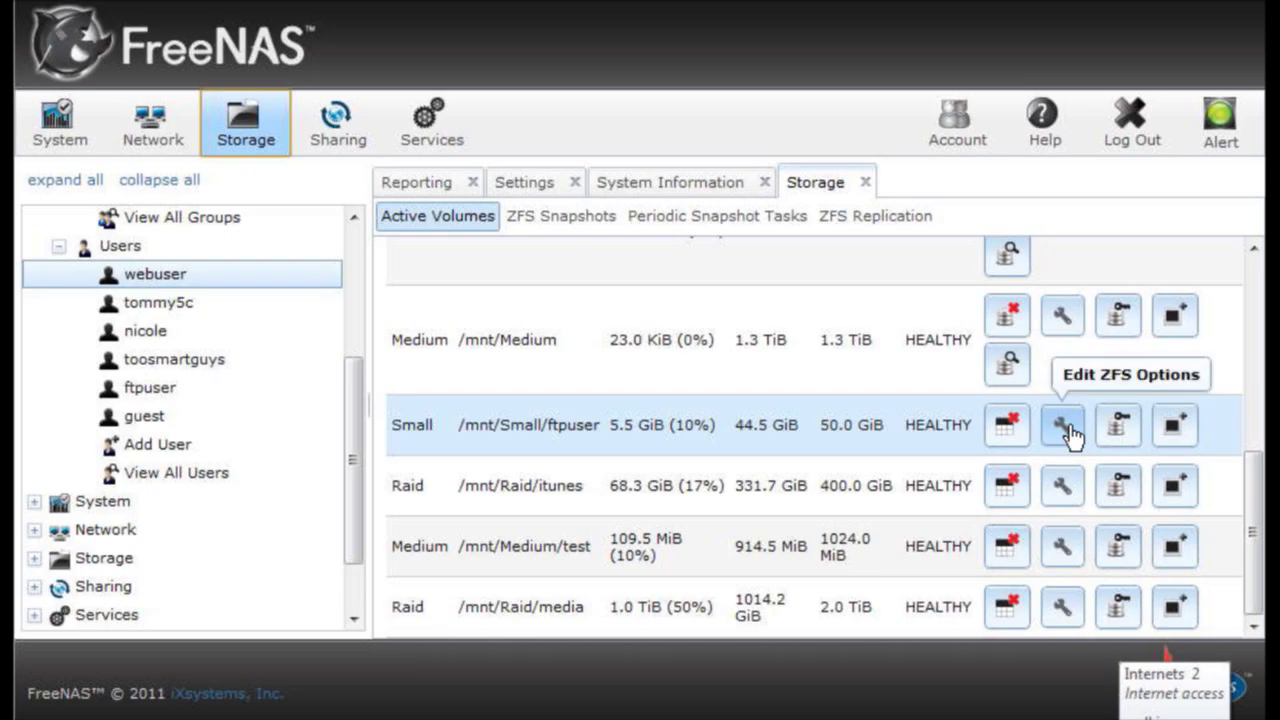
{"action": "left_click", "coordinate": [1066, 425]}
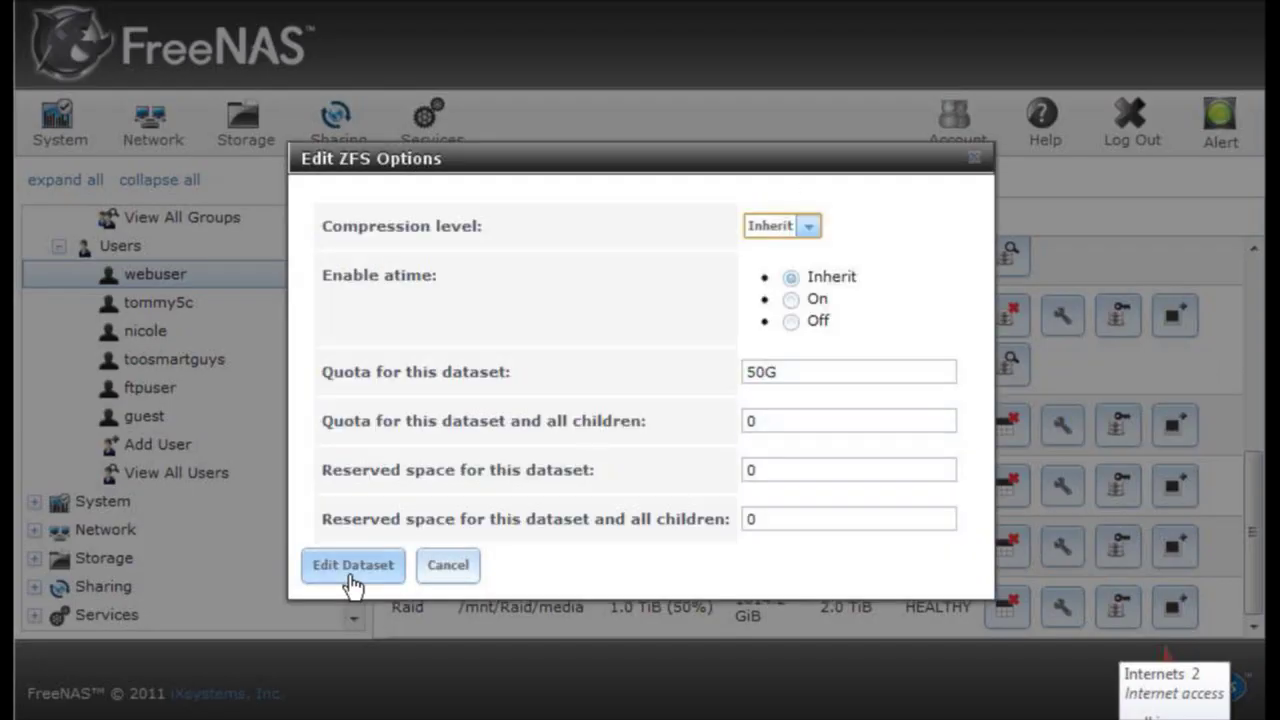
{"action": "left_click", "coordinate": [448, 566]}
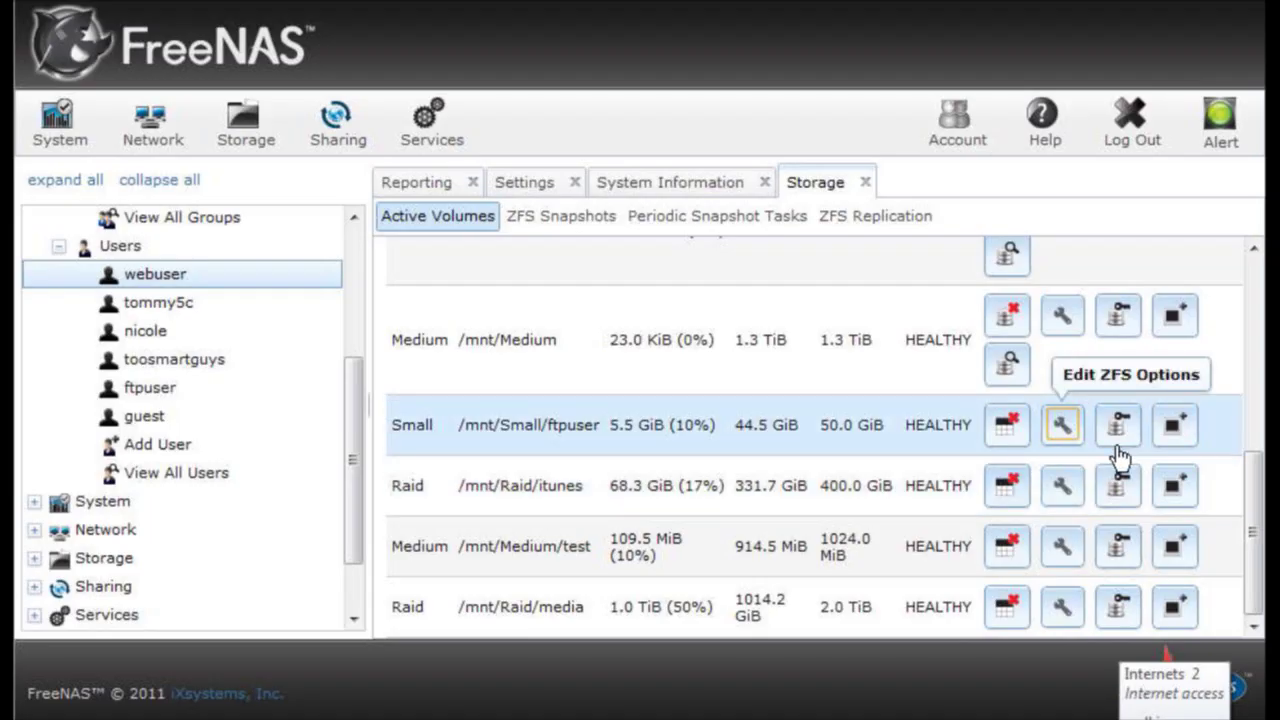
Set /mnt/Small/ftpuser to owner ftp, group ftpuser, with full read/write/execute for all
{"action": "left_click", "coordinate": [1118, 428]}
{"action": "type", "text": "ftp"}
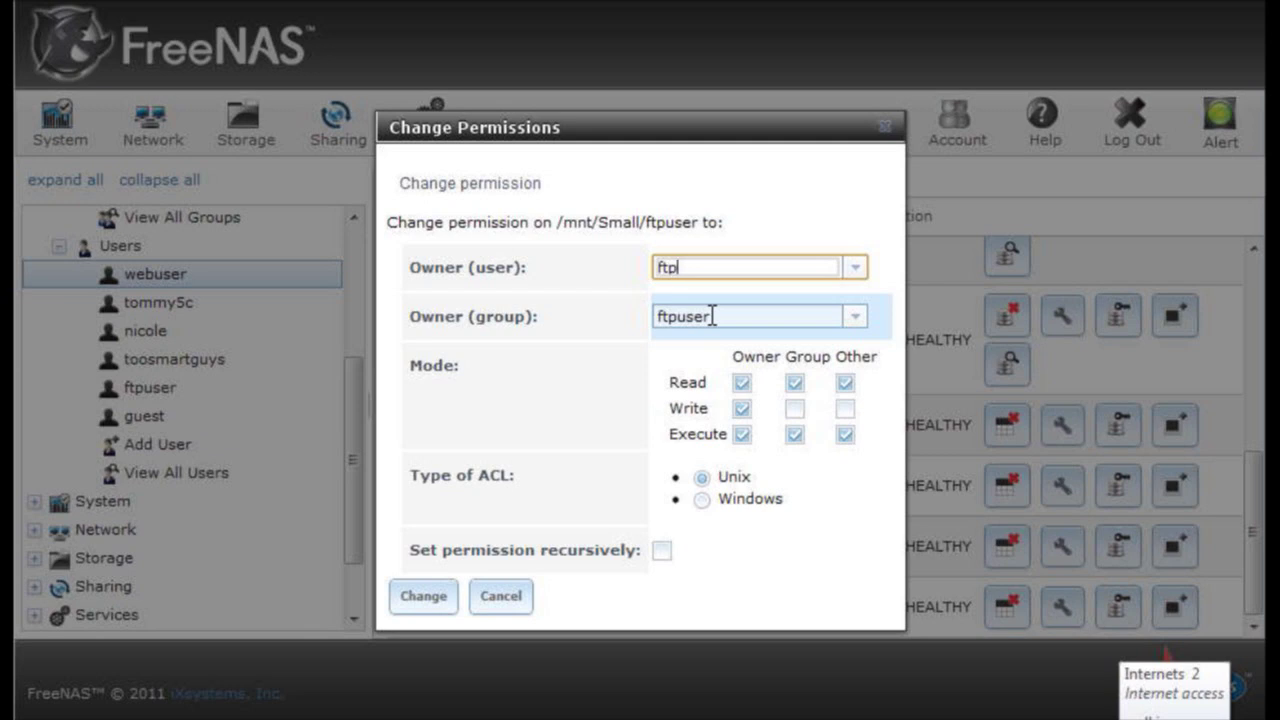
{"action": "left_click", "coordinate": [794, 409]}
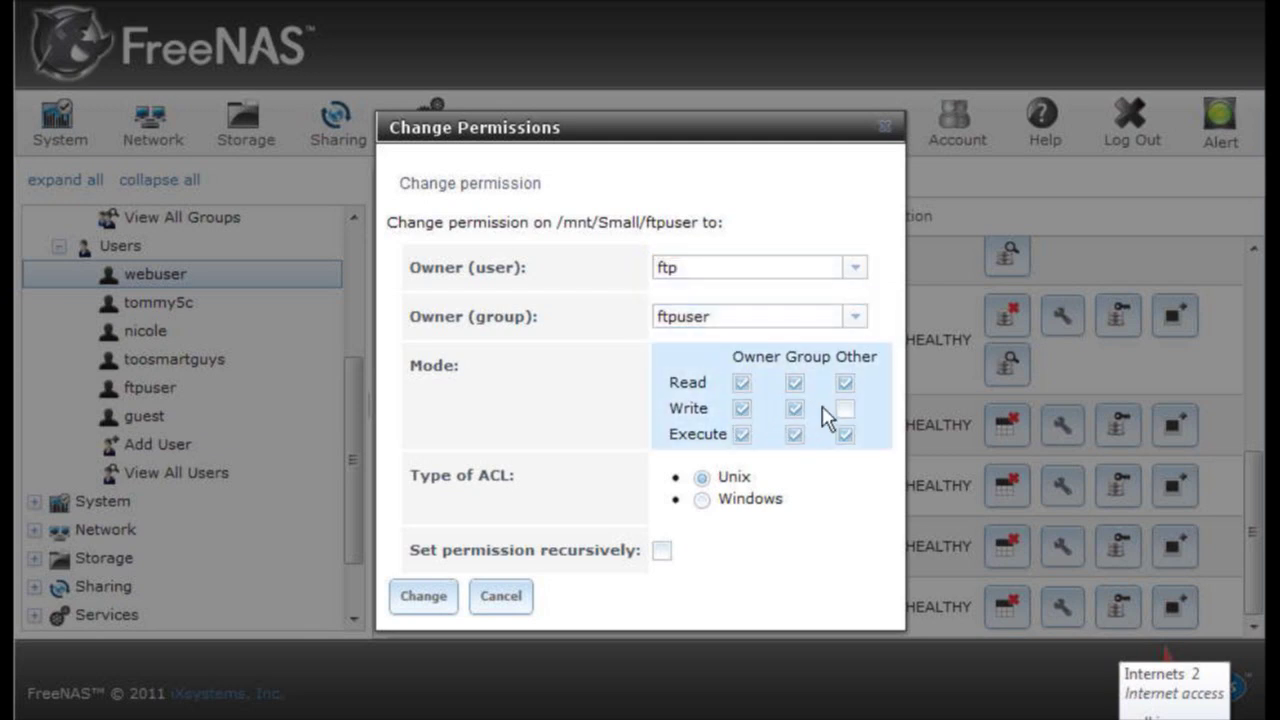
{"action": "left_click", "coordinate": [843, 410]}
{"action": "left_click", "coordinate": [845, 432]}
{"action": "left_click", "coordinate": [429, 596]}
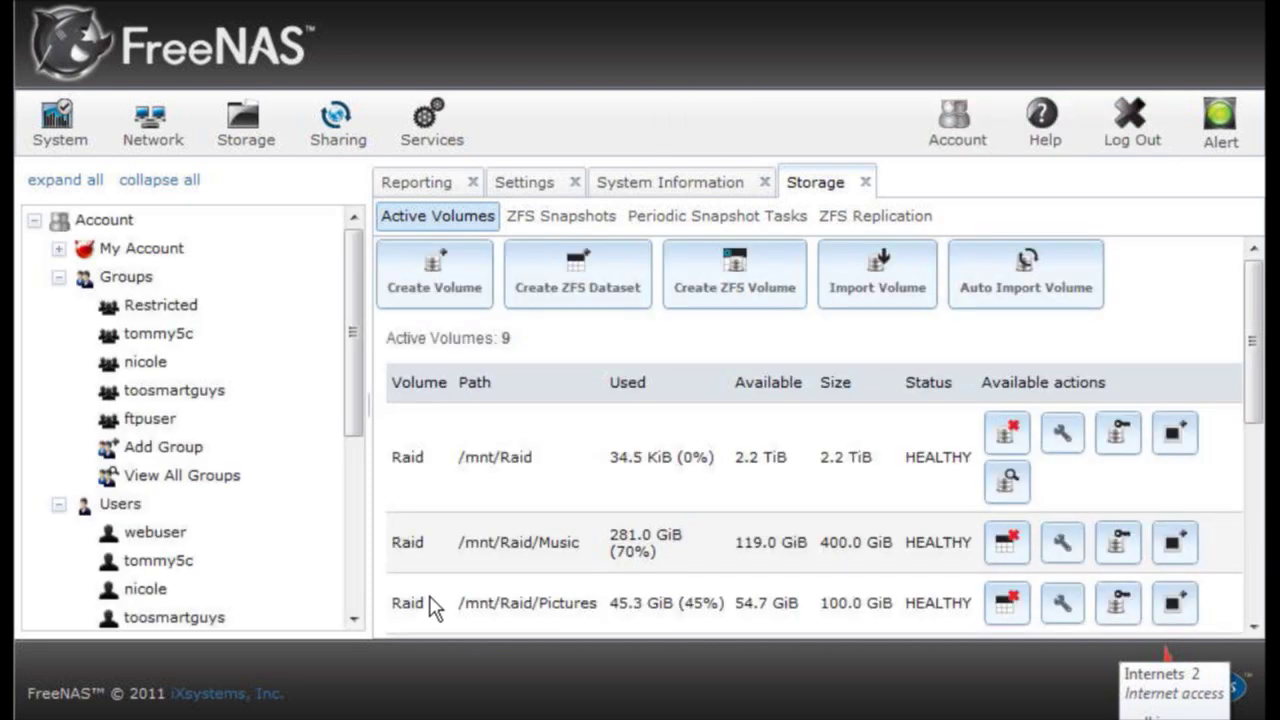
{"action": "scroll", "coordinate": [583, 534], "scroll_direction": "down", "scroll_amount": 1}
{"action": "scroll", "coordinate": [711, 457], "scroll_direction": "down", "scroll_amount": 3}
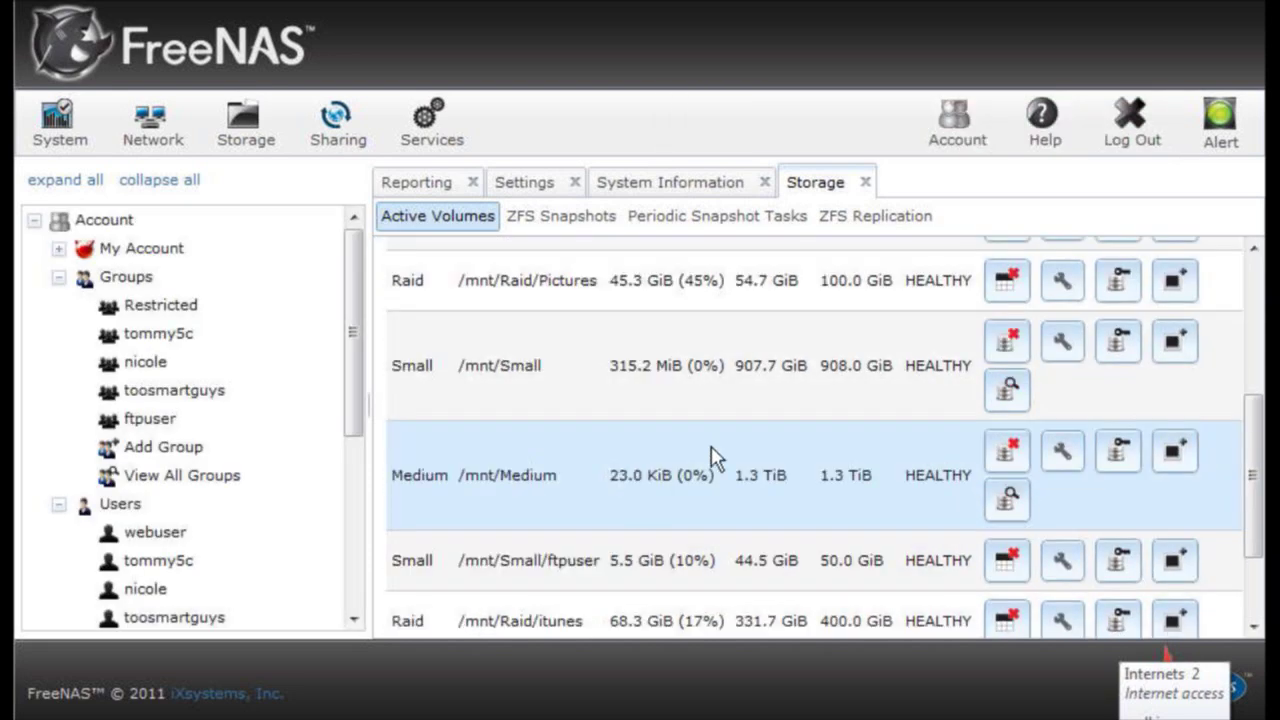
{"action": "scroll", "coordinate": [723, 449], "scroll_direction": "down", "scroll_amount": 1}
{"action": "scroll", "coordinate": [673, 432], "scroll_direction": "down", "scroll_amount": 1}
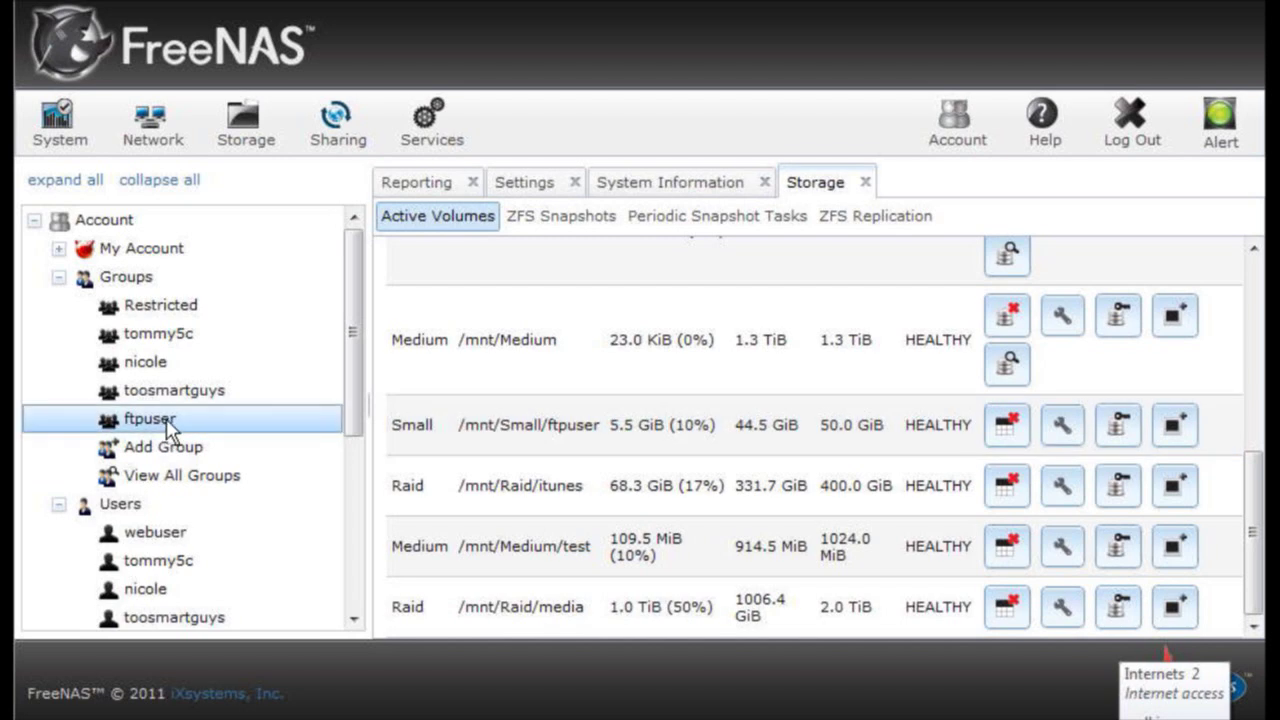
{"action": "scroll", "coordinate": [175, 445], "scroll_direction": "down", "scroll_amount": 1}
{"action": "scroll", "coordinate": [200, 450], "scroll_direction": "down", "scroll_amount": 3}
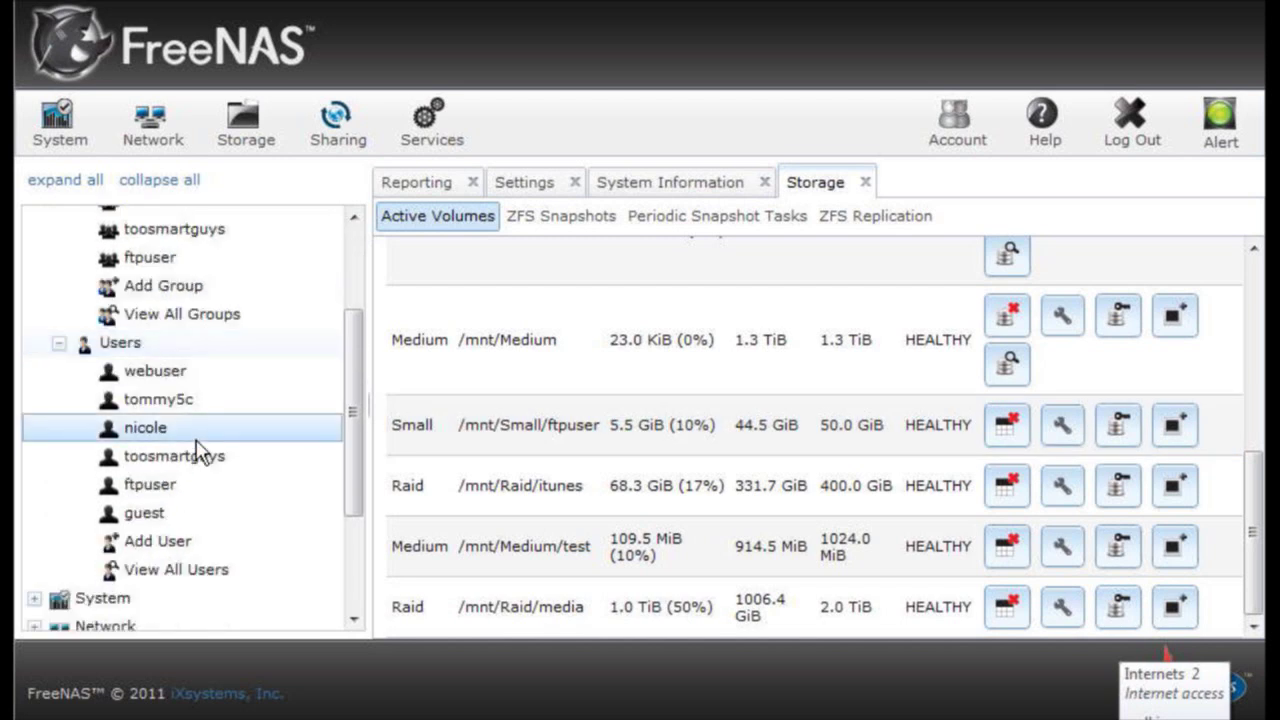
Confirm ftpuser's home directory is /mnt/Small/ftpuser/USERS and save the account
{"action": "left_click", "coordinate": [163, 482]}
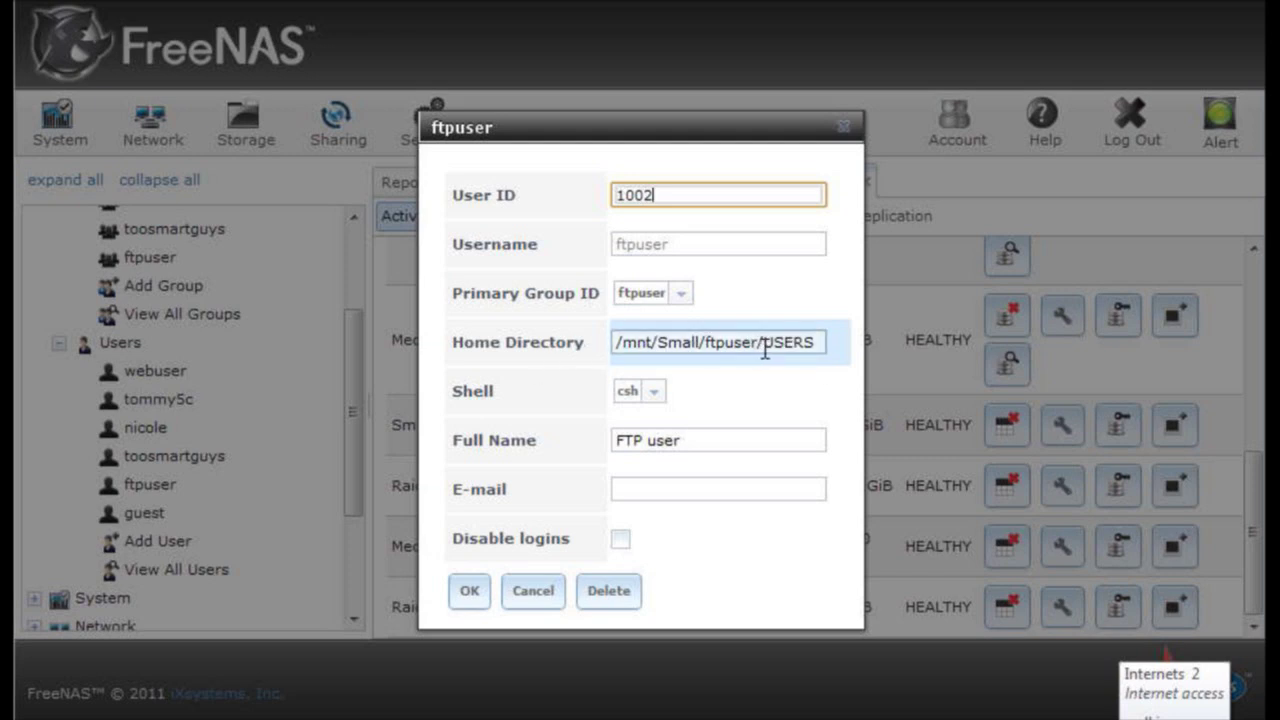
{"action": "left_click_drag", "start_coordinate": [765, 350], "coordinate": [802, 350]}
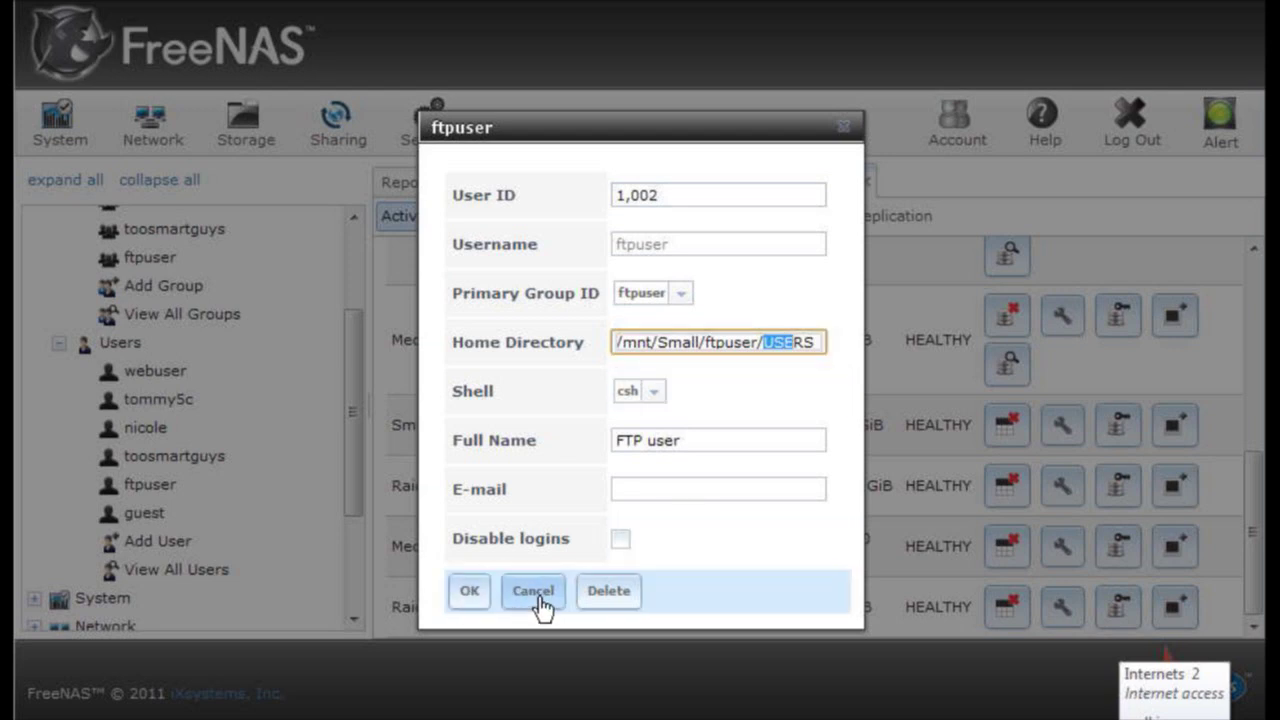
{"action": "left_click", "coordinate": [470, 593]}
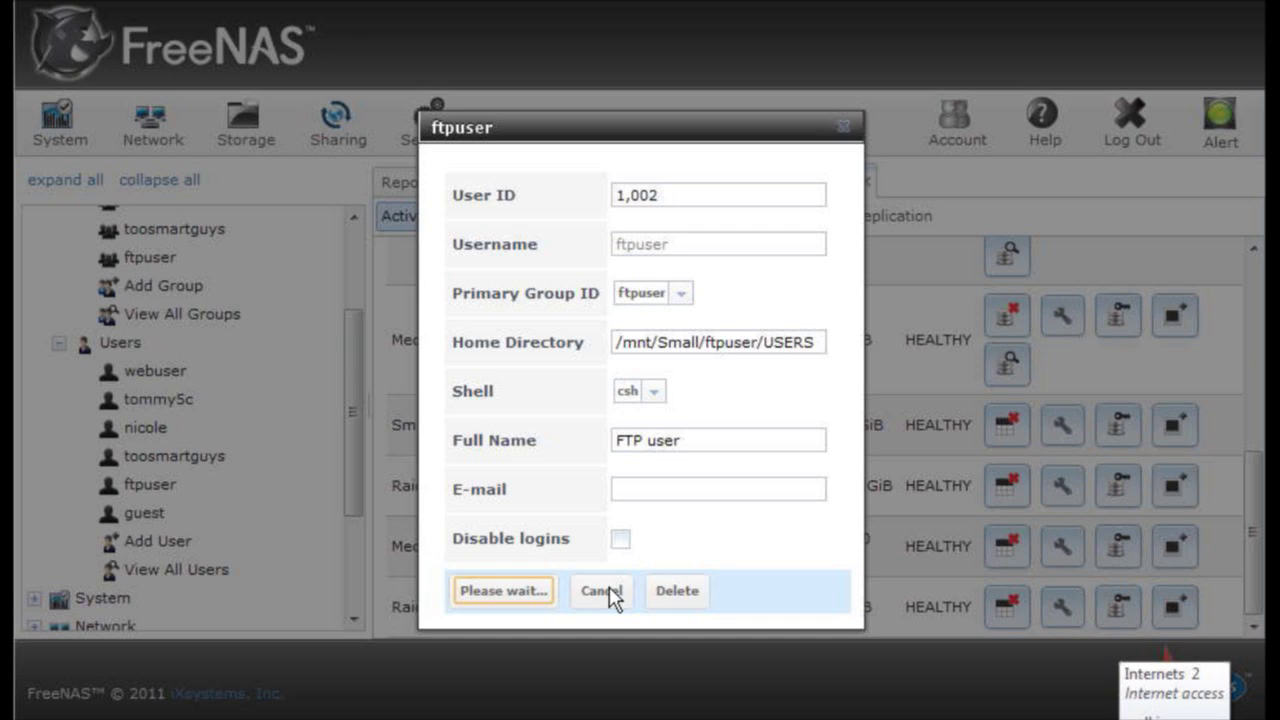
{"action": "left_click", "coordinate": [612, 594]}
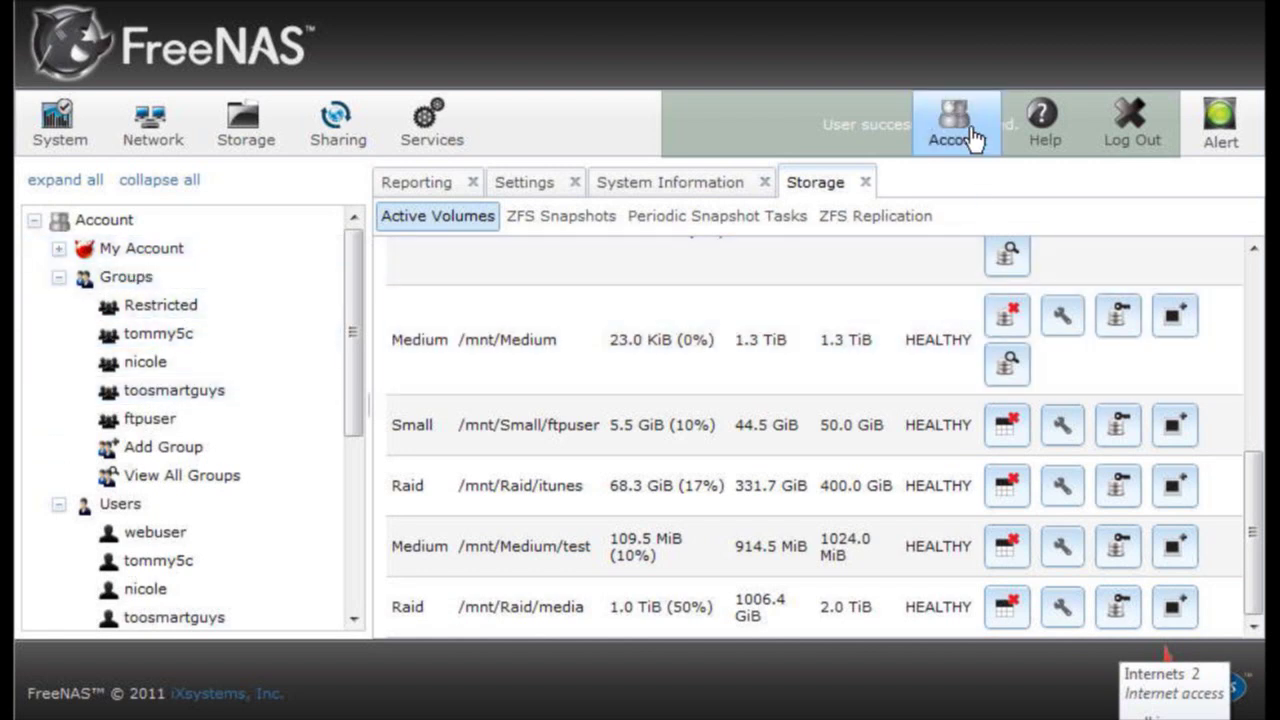
Show the Account groups list: ftpuser (1002), toosmartguys, nicole, tommy5c and Restricted
{"action": "left_click", "coordinate": [968, 138]}
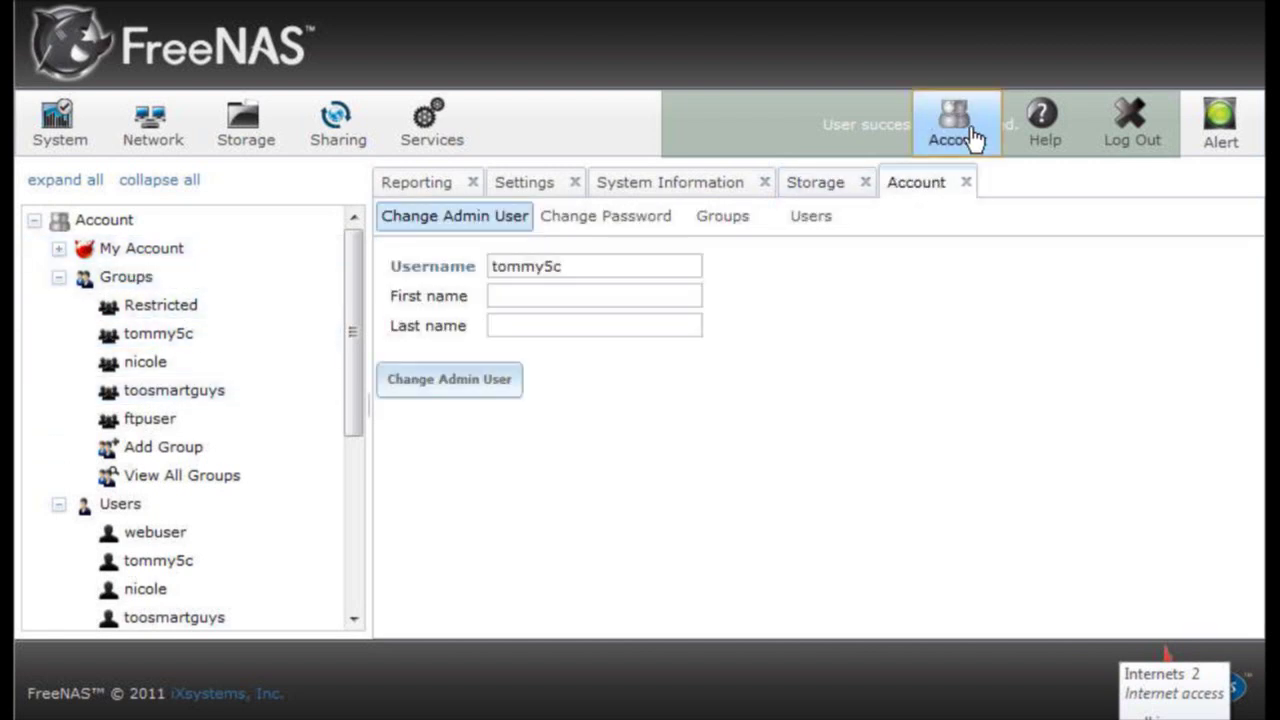
{"action": "left_click", "coordinate": [720, 226]}
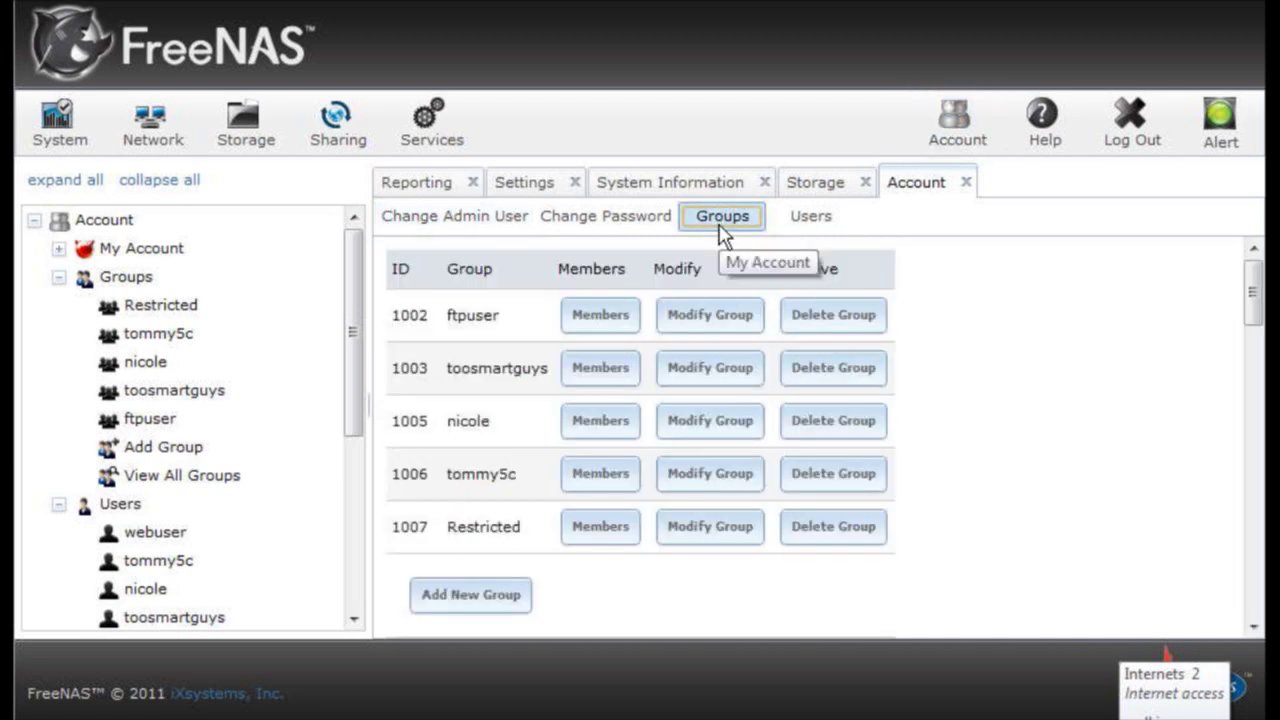
Move webuser into ftpuser's Selected members and save, retrying after an unsaved first attempt
{"action": "left_click", "coordinate": [586, 325]}
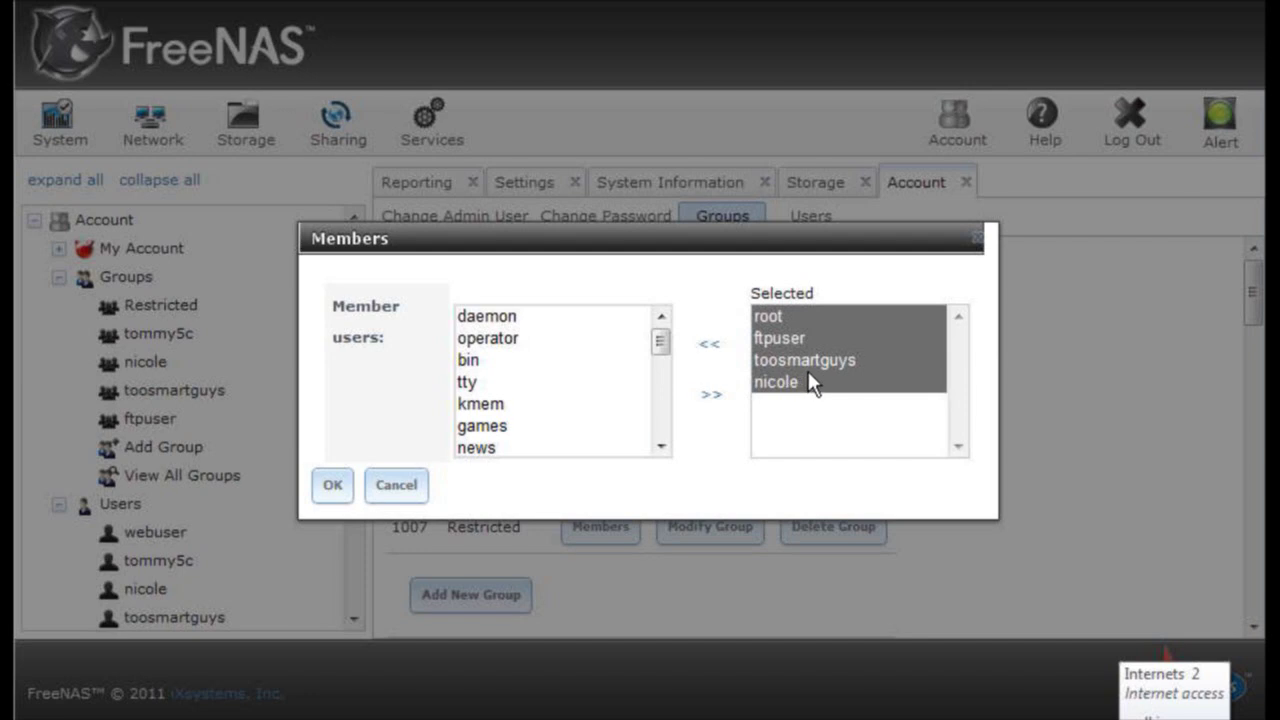
{"action": "left_click_drag", "start_coordinate": [660, 343], "coordinate": [664, 450]}
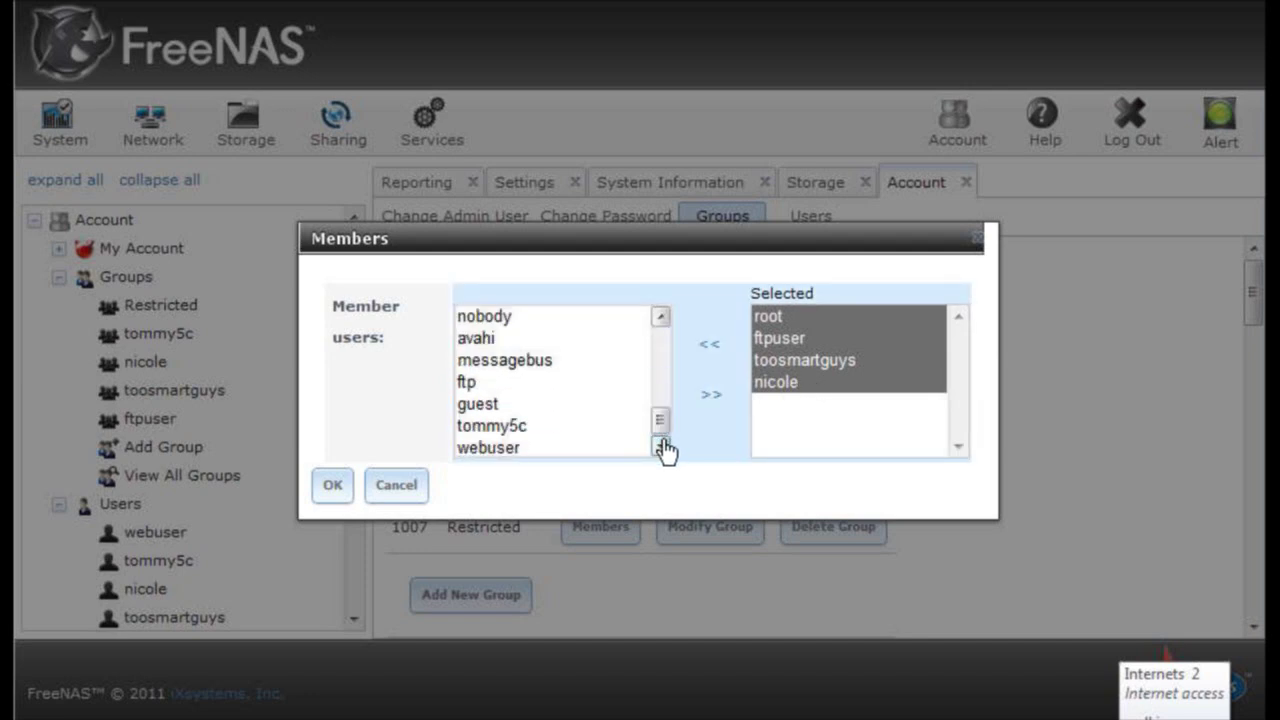
{"action": "left_click", "coordinate": [505, 447]}
{"action": "left_click", "coordinate": [335, 486]}
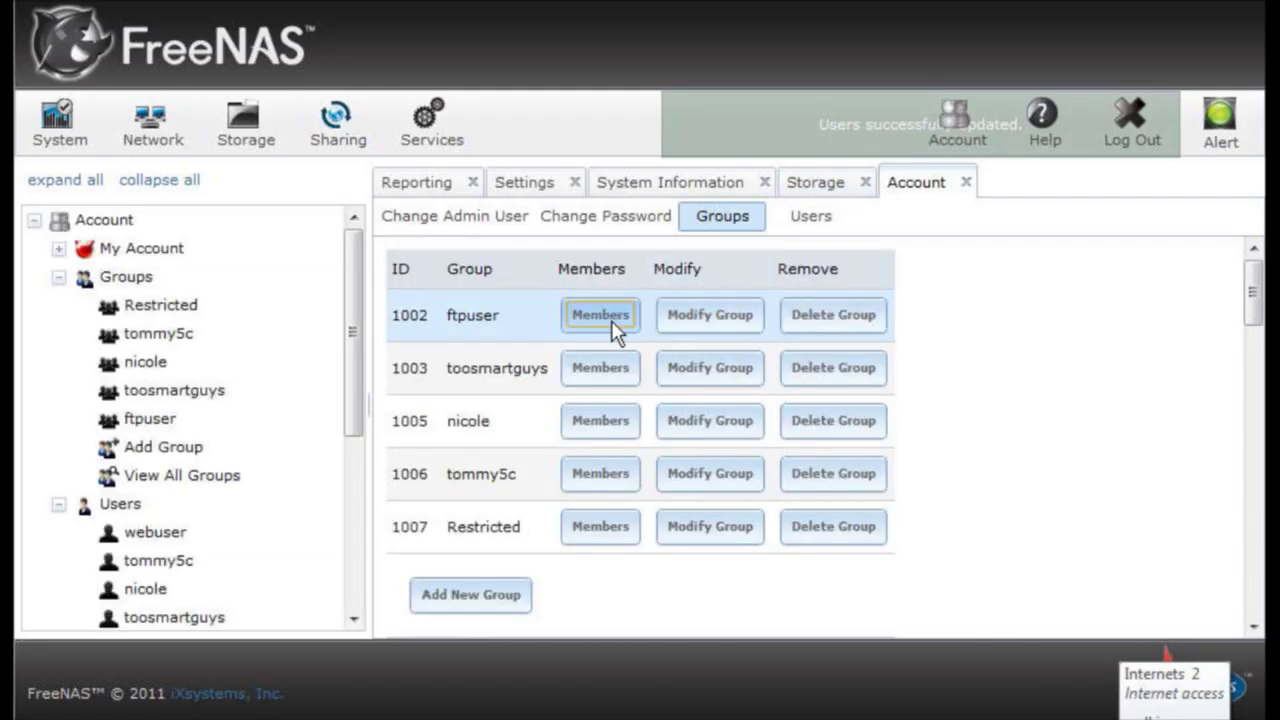
{"action": "left_click", "coordinate": [611, 320]}
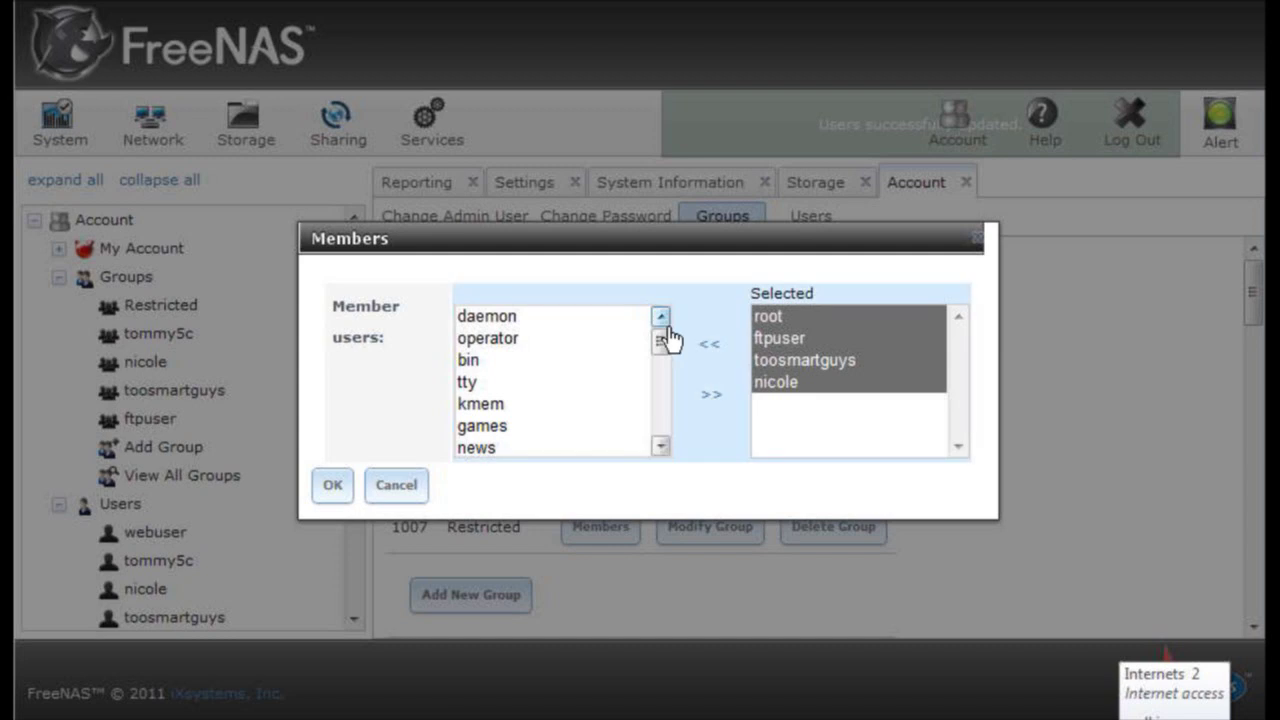
{"action": "left_click_drag", "start_coordinate": [660, 340], "coordinate": [657, 463]}
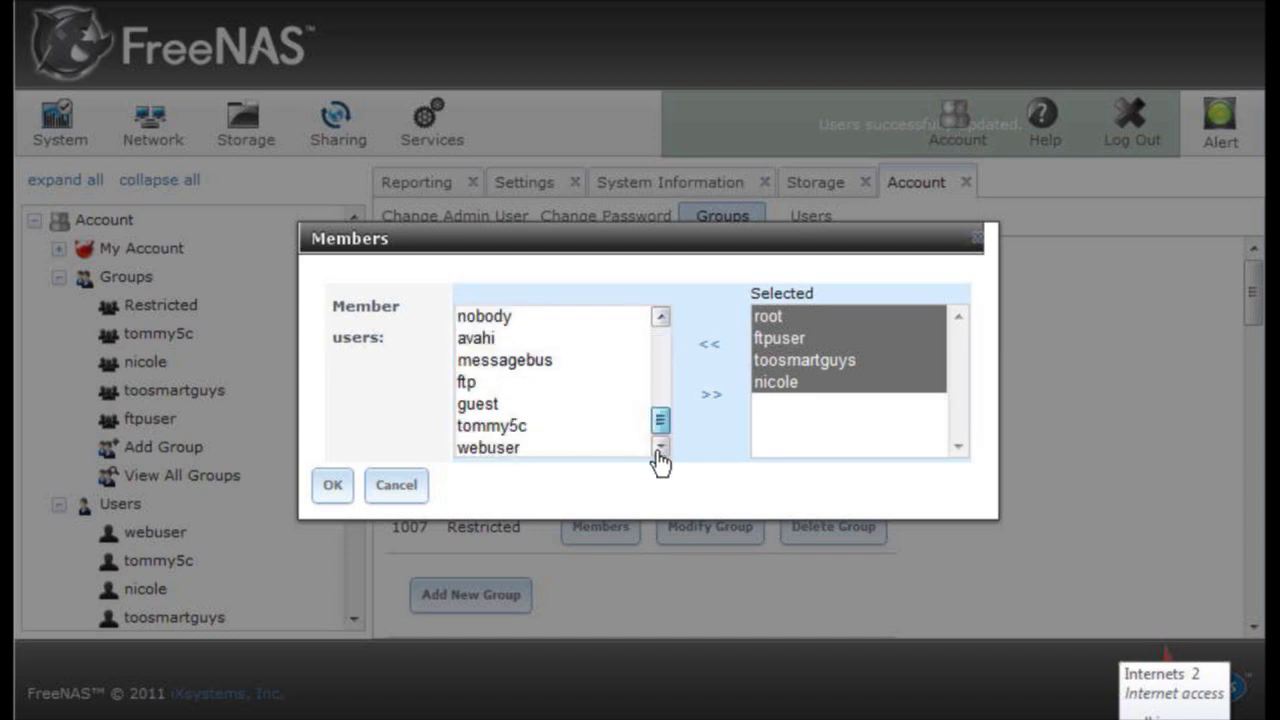
{"action": "left_click", "coordinate": [490, 448]}
{"action": "left_click", "coordinate": [711, 396]}
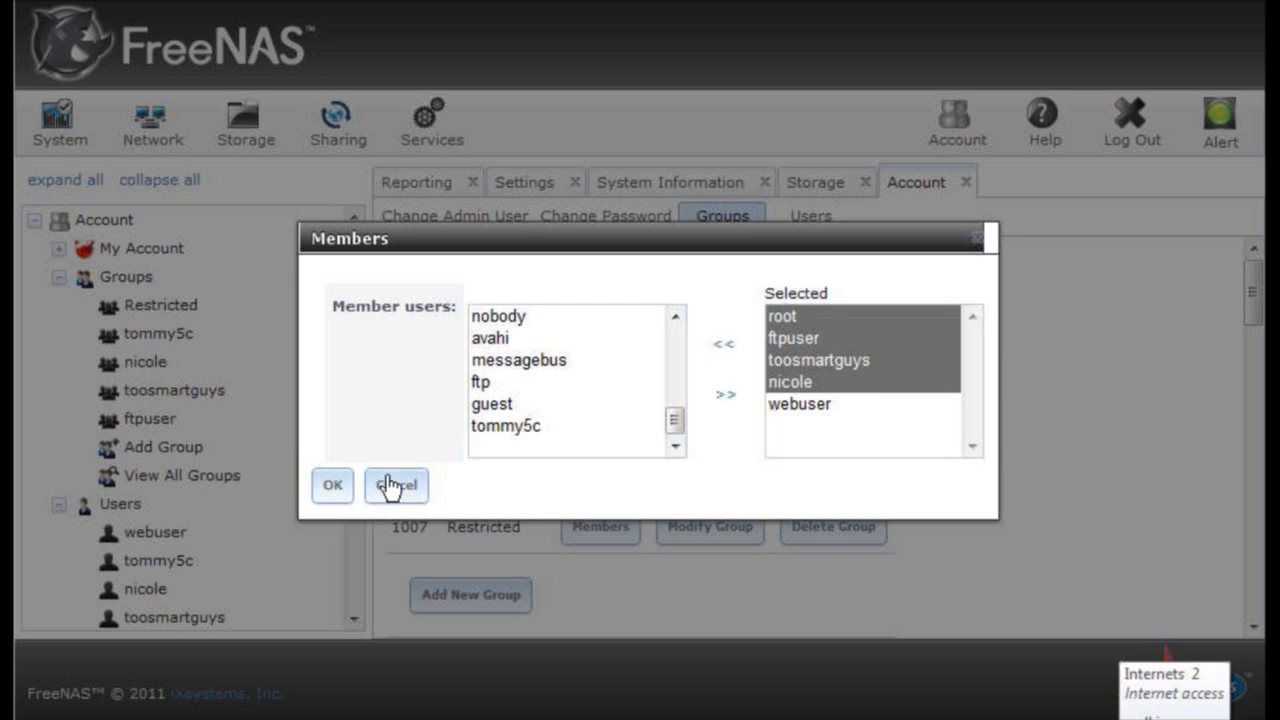
{"action": "left_click", "coordinate": [333, 487]}
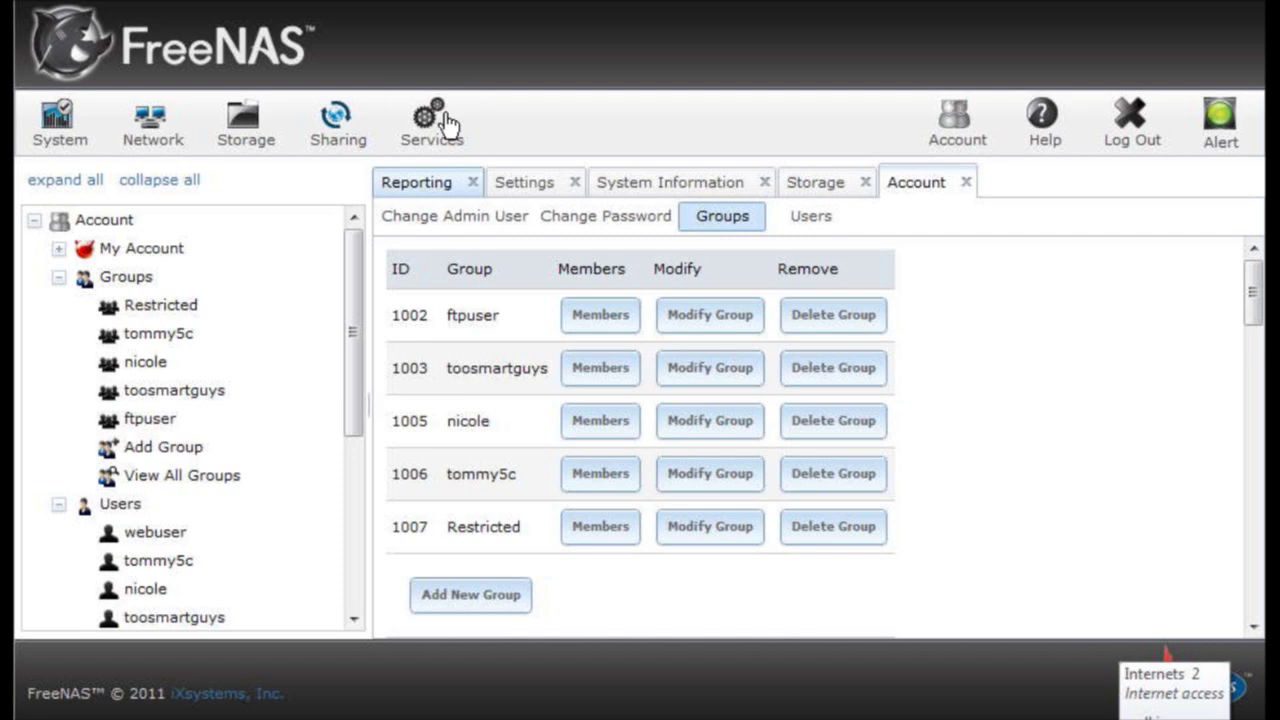
Open the FTP service's settings form from the Services list (port 21, path /mnt/Small)
{"action": "left_click", "coordinate": [436, 128]}
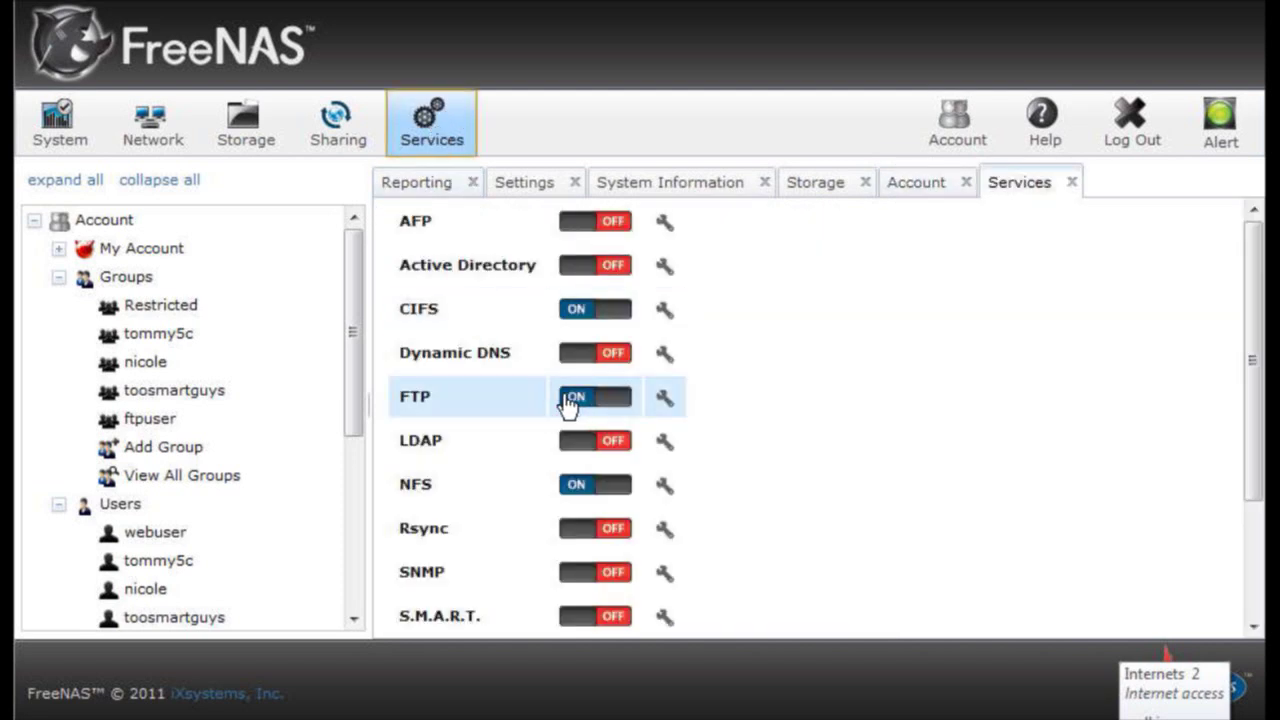
{"action": "left_click", "coordinate": [665, 402]}
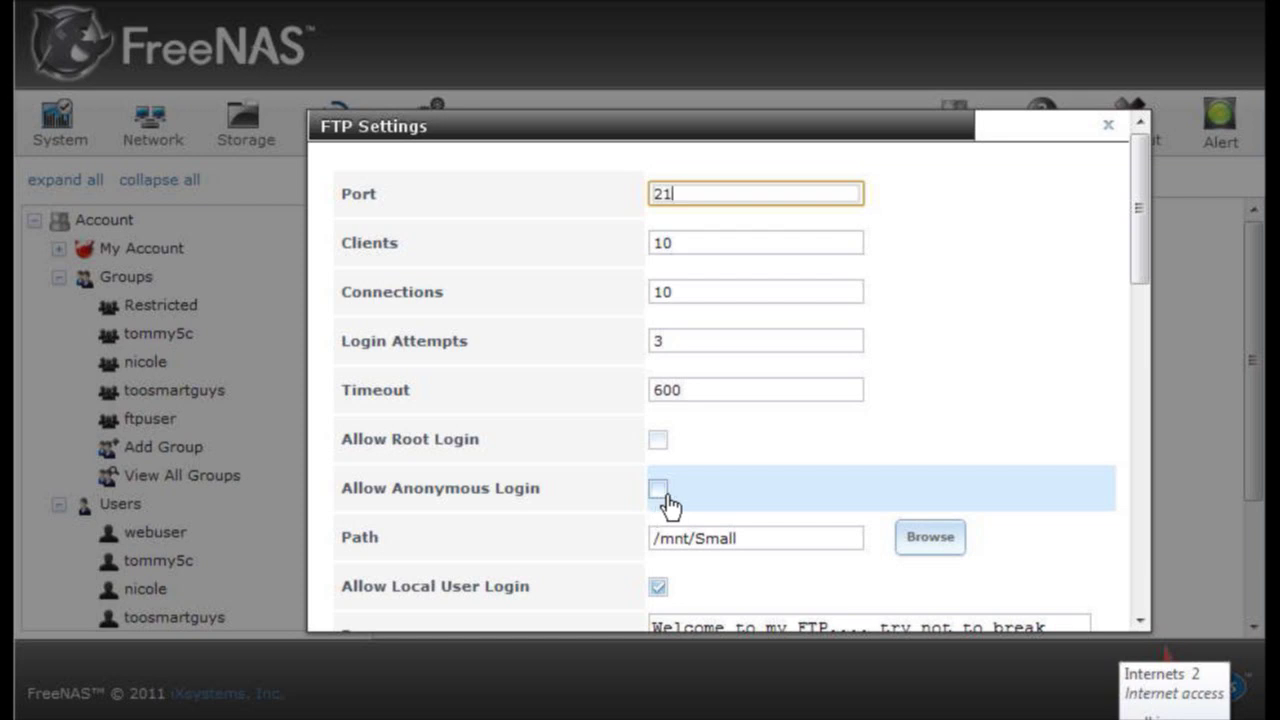
{"action": "left_click_drag", "start_coordinate": [1145, 215], "coordinate": [1138, 260]}
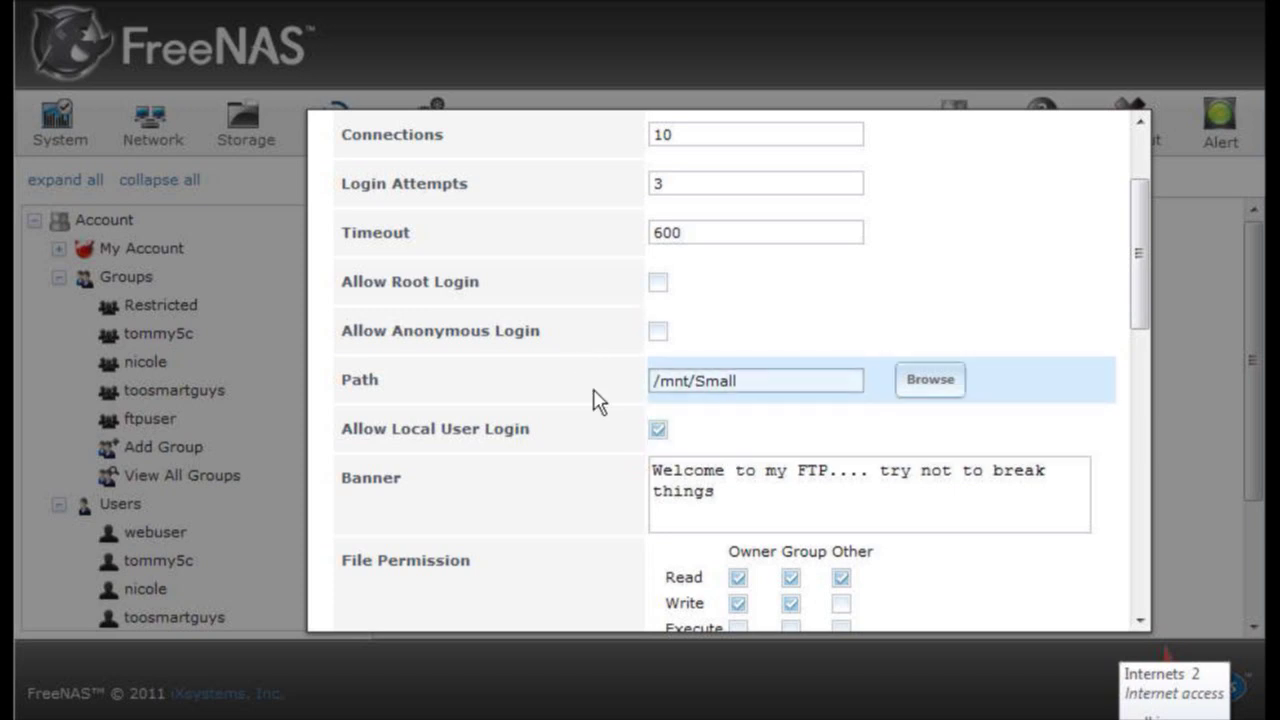
{"action": "left_click", "coordinate": [658, 428]}
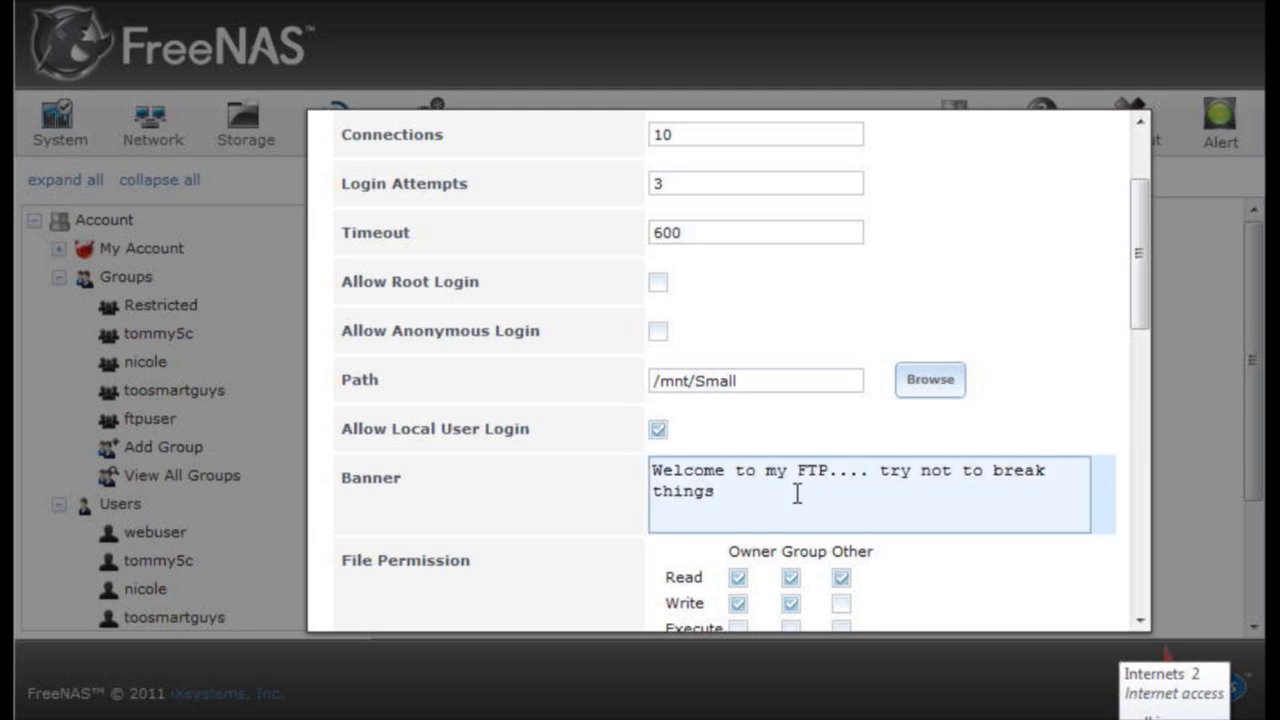
{"action": "scroll", "coordinate": [828, 500], "scroll_direction": "down", "scroll_amount": 1}
{"action": "scroll", "coordinate": [828, 508], "scroll_direction": "down", "scroll_amount": 2}
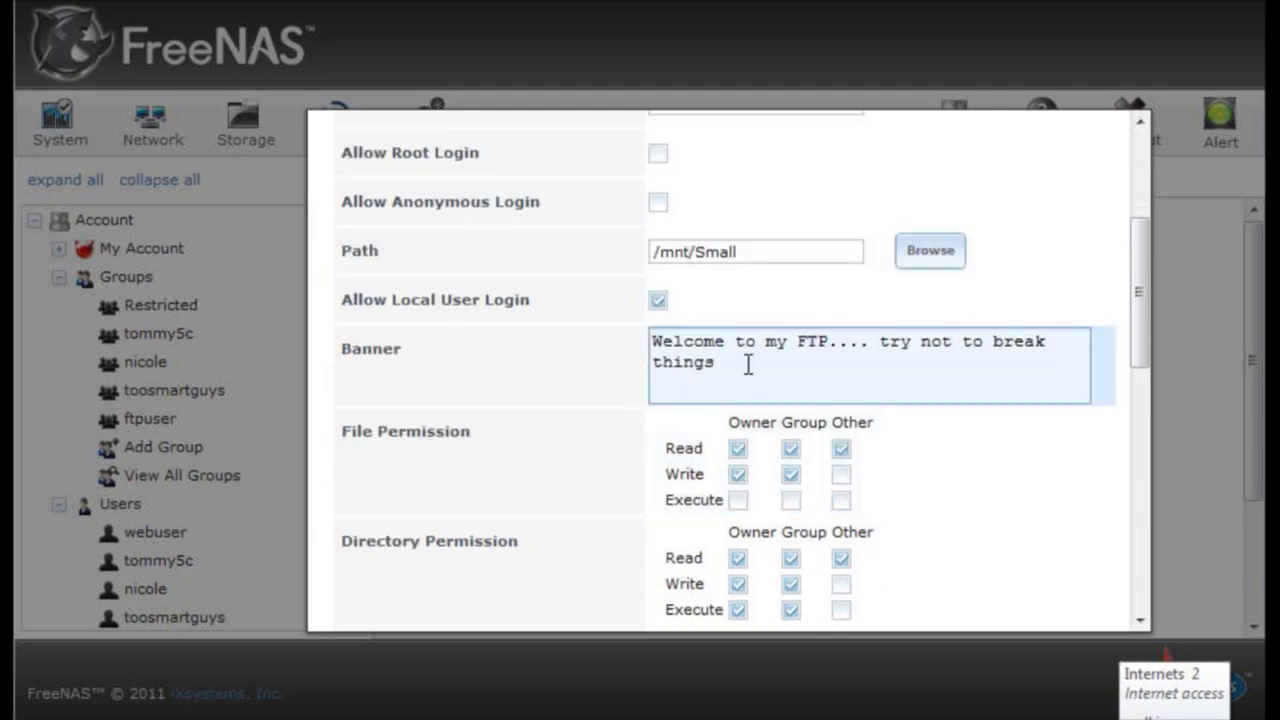
{"action": "scroll", "coordinate": [1060, 352], "scroll_direction": "down", "scroll_amount": 1}
{"action": "scroll", "coordinate": [1063, 354], "scroll_direction": "down", "scroll_amount": 2}
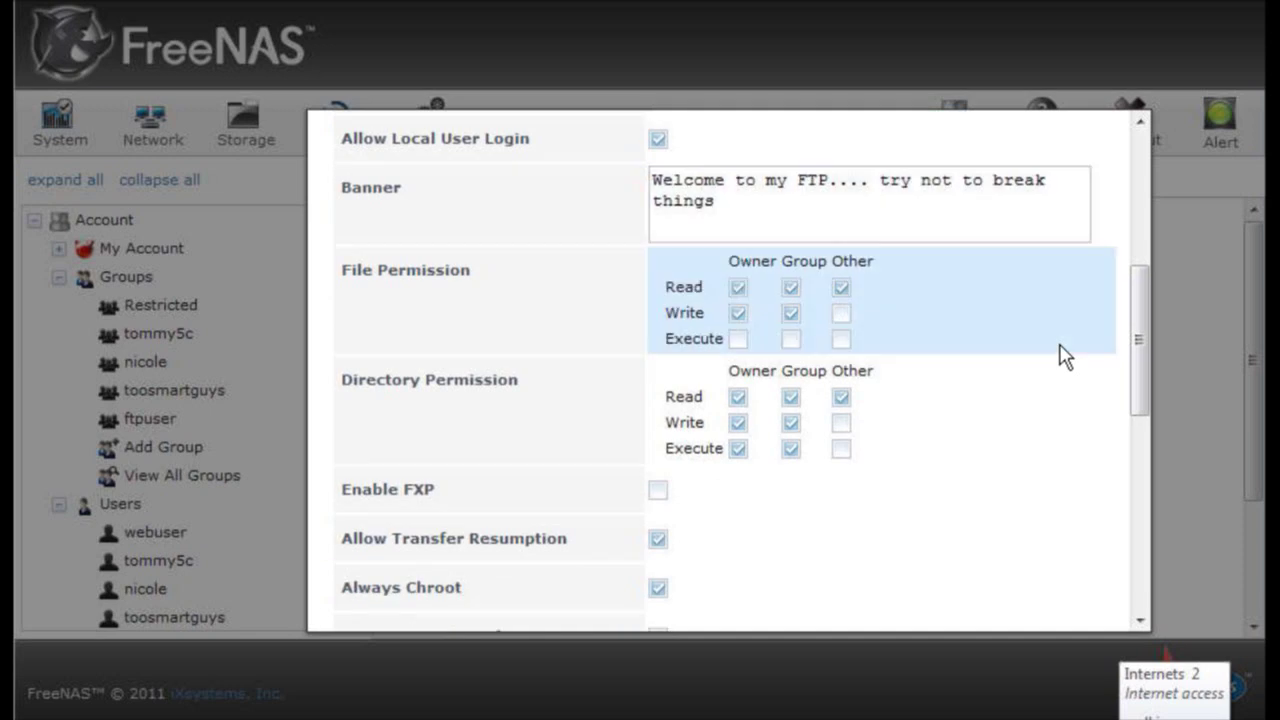
{"action": "scroll", "coordinate": [1000, 380], "scroll_direction": "down", "scroll_amount": 1}
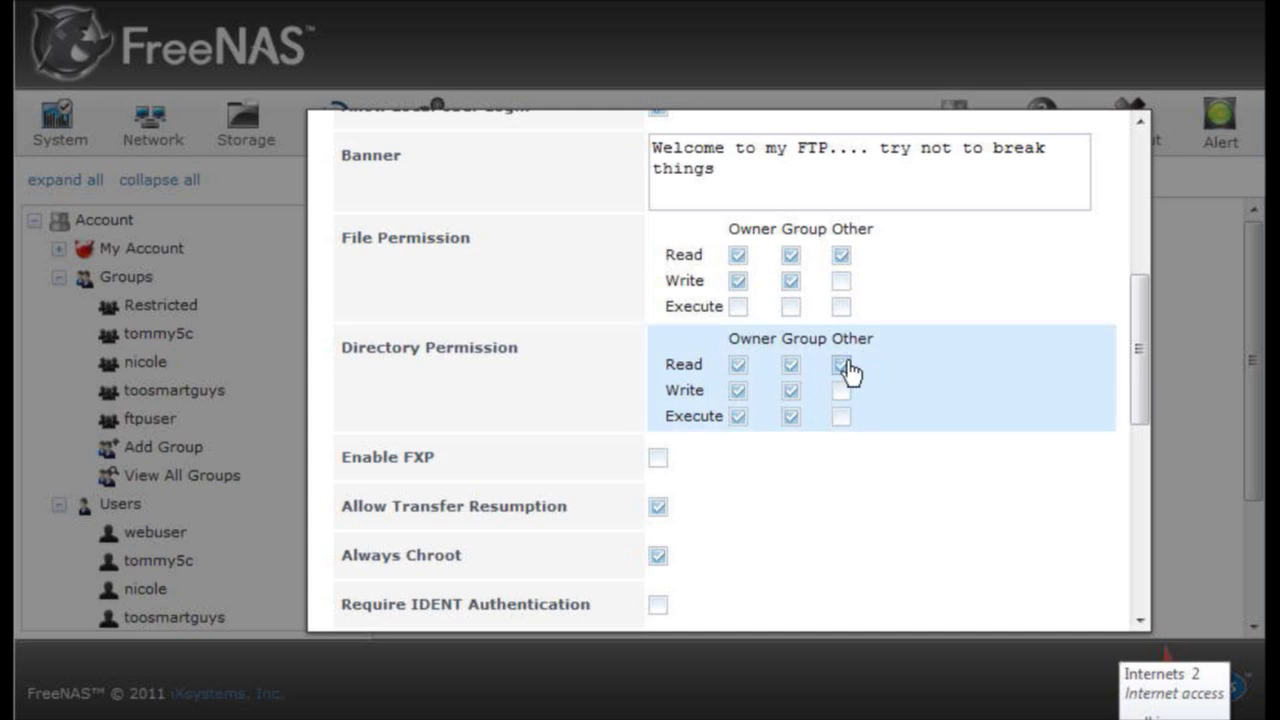
{"action": "scroll", "coordinate": [830, 418], "scroll_direction": "down", "scroll_amount": 3}
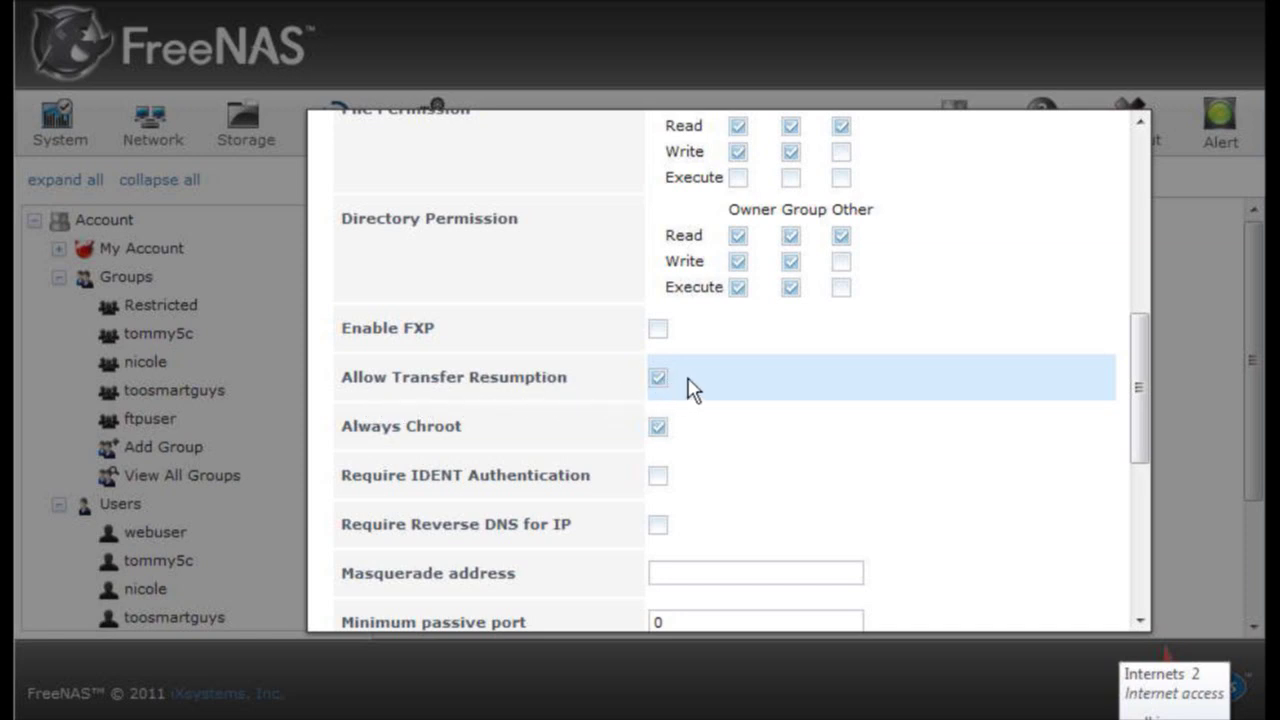
{"action": "scroll", "coordinate": [694, 389], "scroll_direction": "down", "scroll_amount": 3}
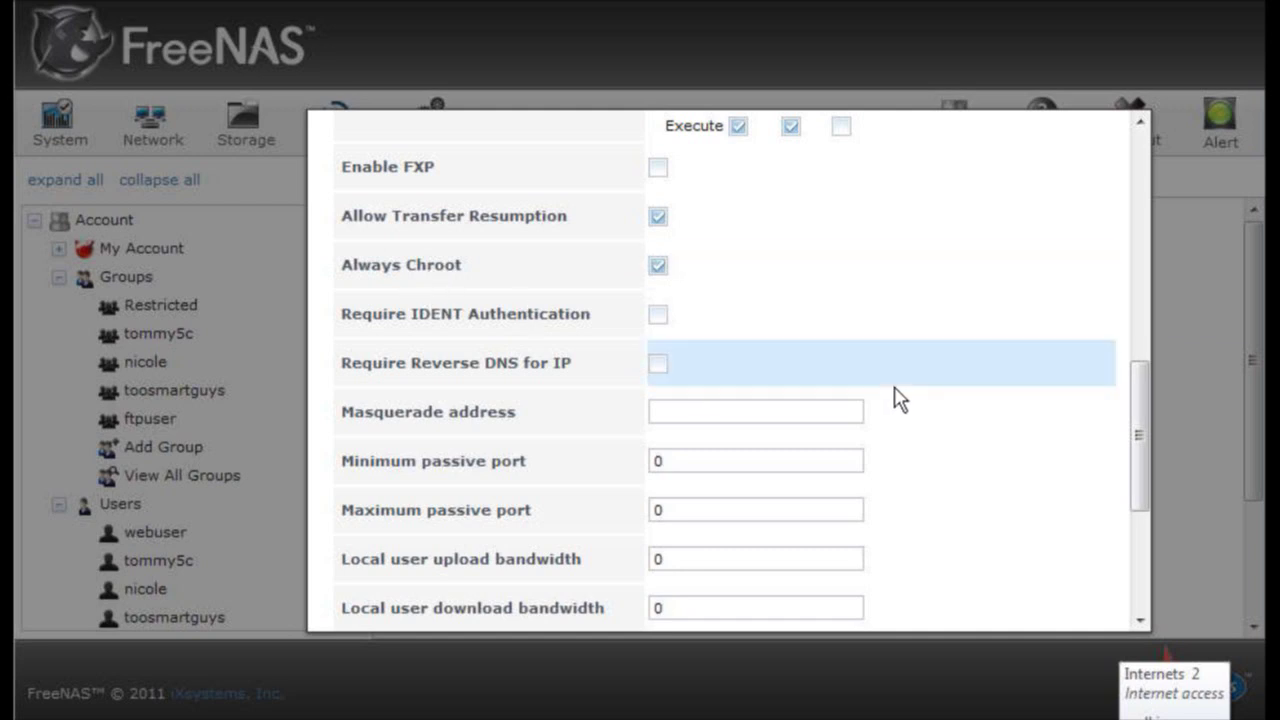
{"action": "scroll", "coordinate": [897, 397], "scroll_direction": "down", "scroll_amount": 1}
{"action": "scroll", "coordinate": [897, 397], "scroll_direction": "down", "scroll_amount": 2}
{"action": "scroll", "coordinate": [897, 397], "scroll_direction": "down", "scroll_amount": 3}
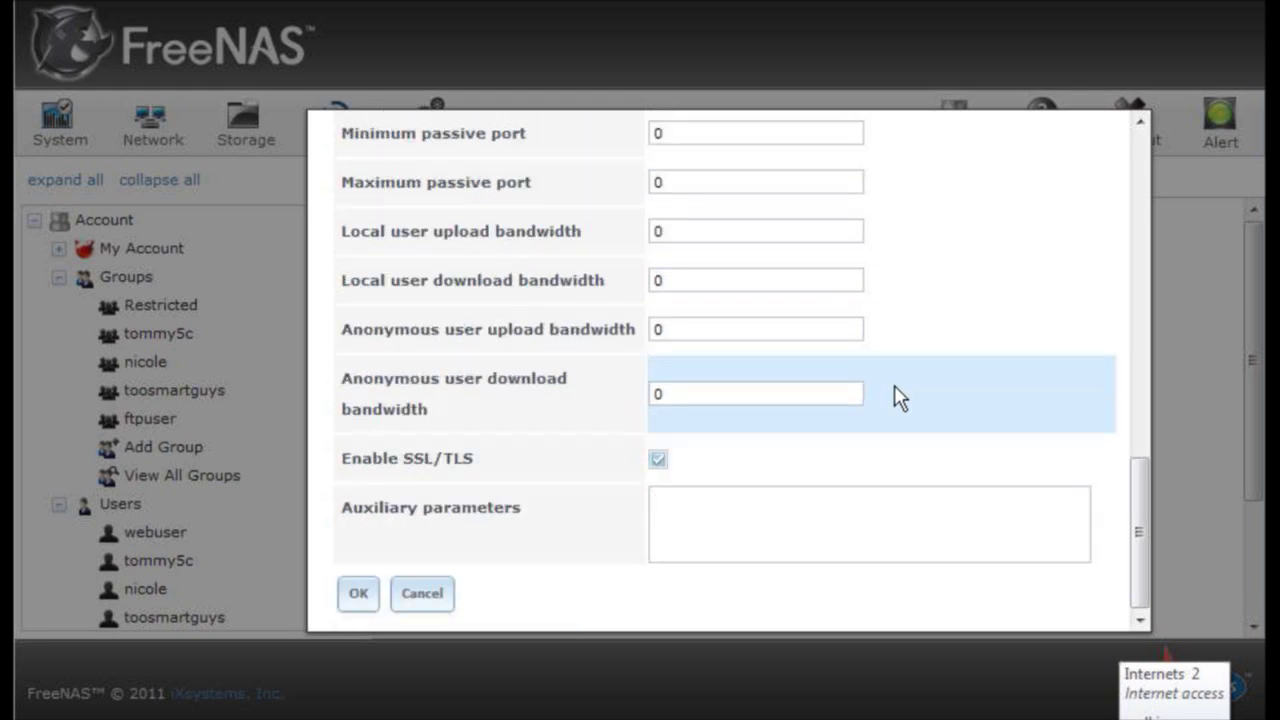
{"action": "scroll", "coordinate": [897, 397], "scroll_direction": "up", "scroll_amount": 1}
{"action": "scroll", "coordinate": [897, 393], "scroll_direction": "up", "scroll_amount": 2}
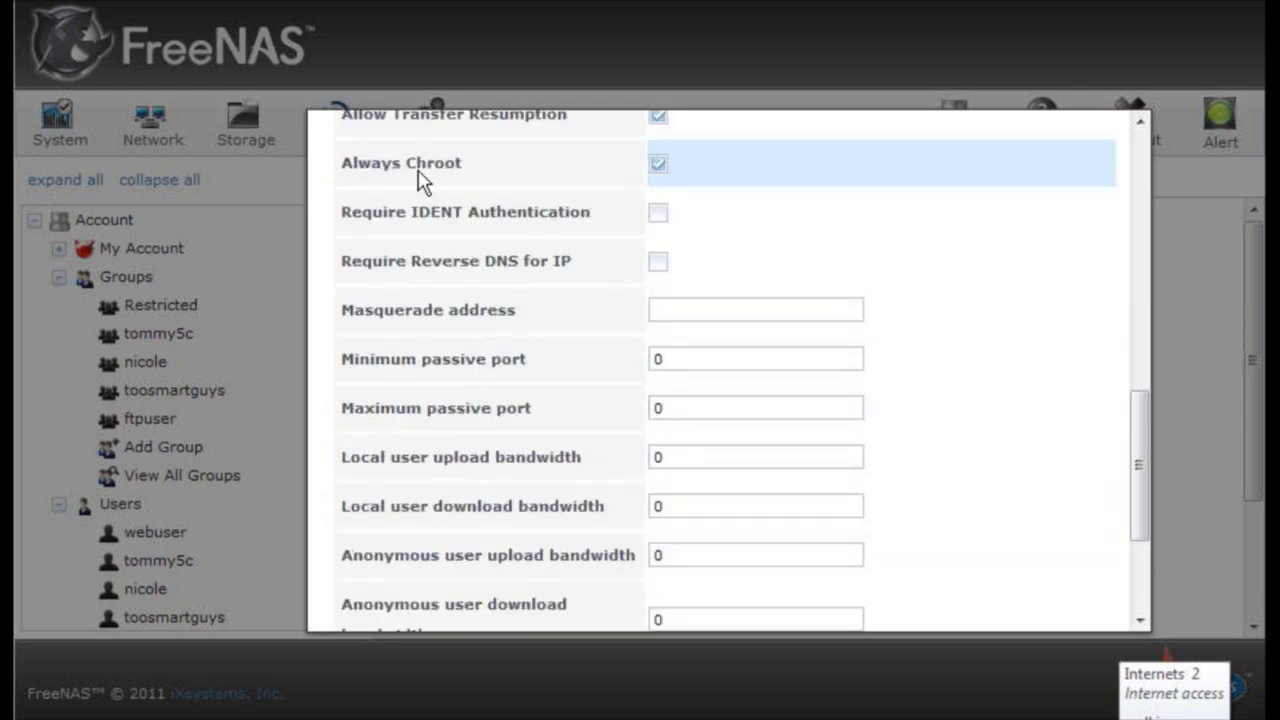
{"action": "scroll", "coordinate": [771, 200], "scroll_direction": "up", "scroll_amount": 2}
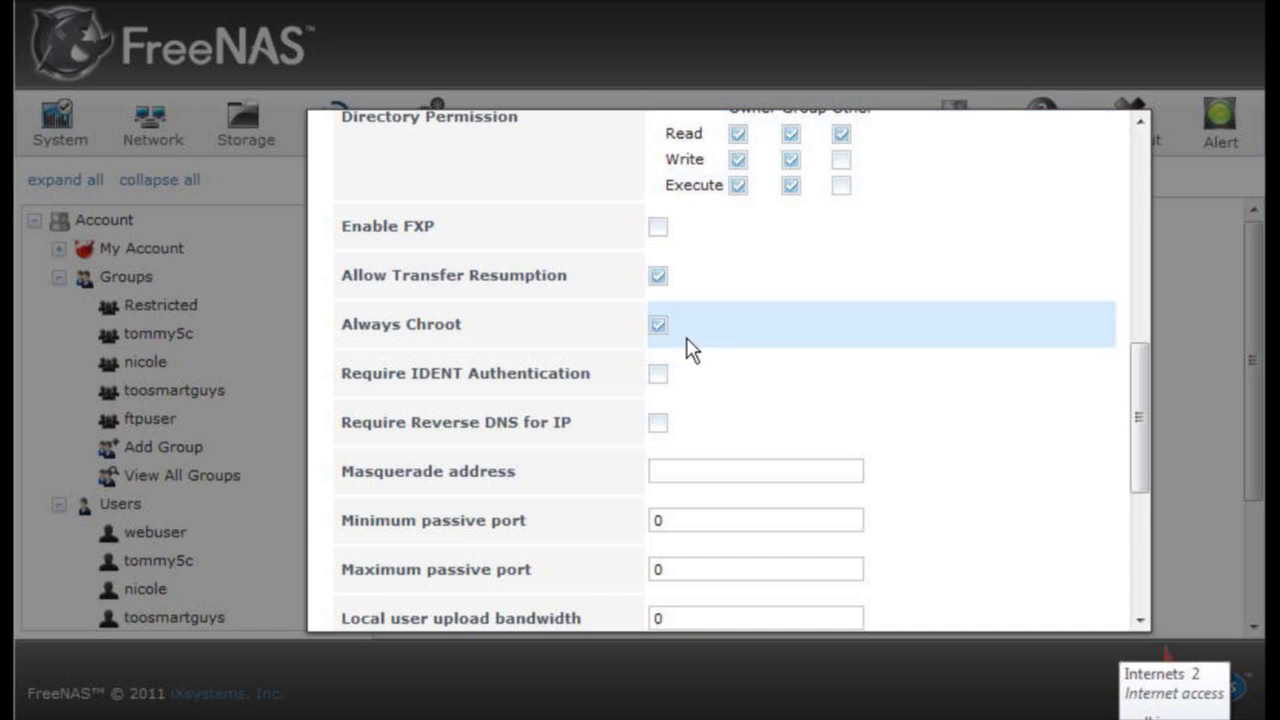
{"action": "scroll", "coordinate": [686, 345], "scroll_direction": "down", "scroll_amount": 5}
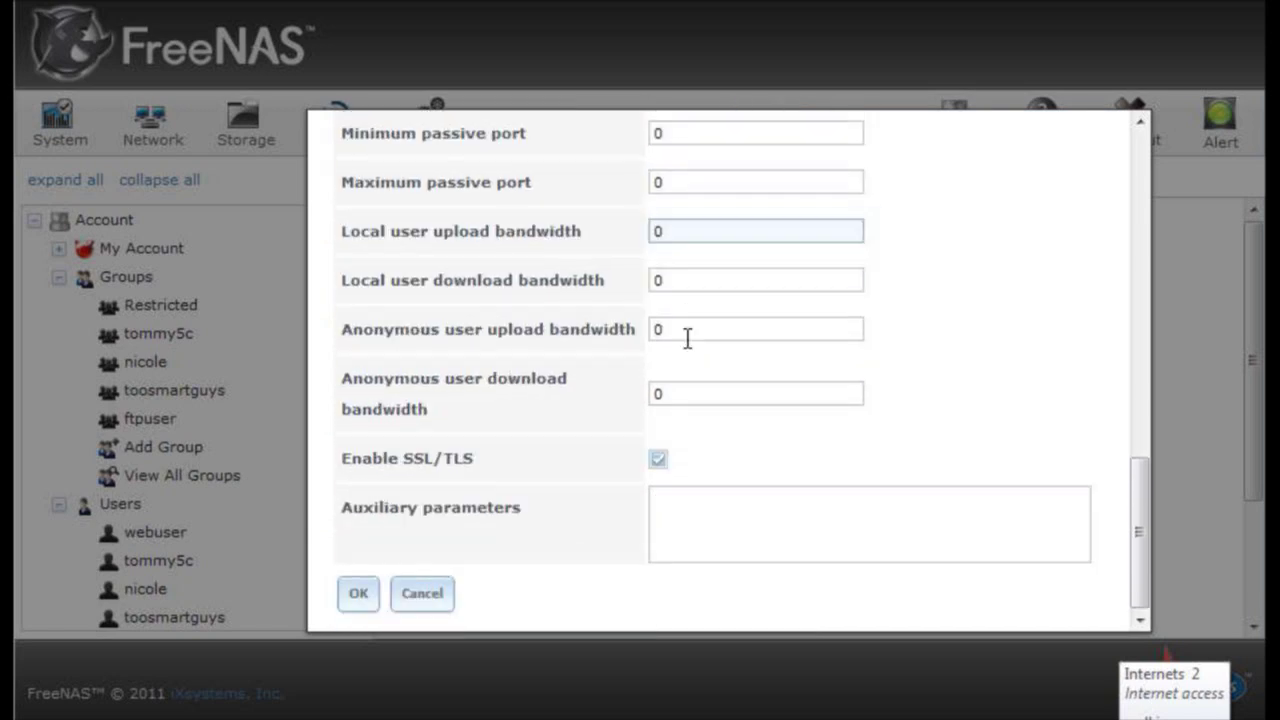
{"action": "scroll", "coordinate": [774, 375], "scroll_direction": "up", "scroll_amount": 3}
{"action": "scroll", "coordinate": [774, 380], "scroll_direction": "up", "scroll_amount": 4}
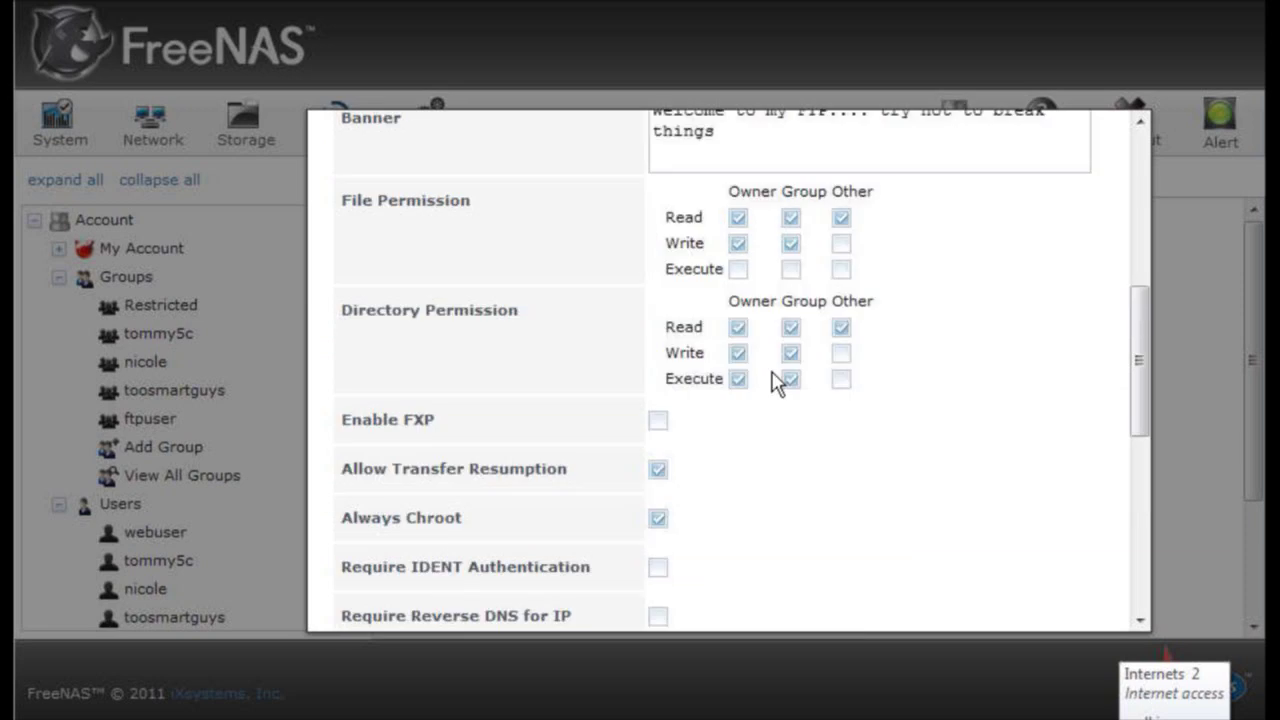
{"action": "scroll", "coordinate": [727, 475], "scroll_direction": "down", "scroll_amount": 2}
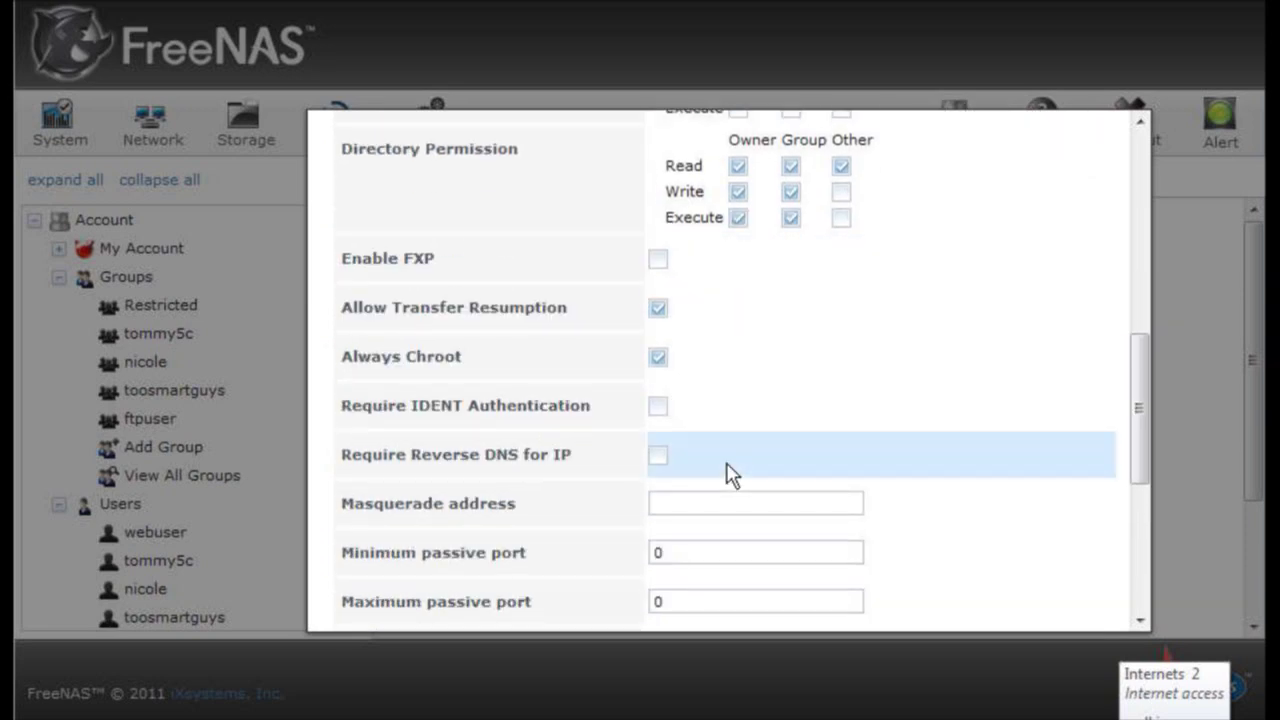
{"action": "scroll", "coordinate": [727, 475], "scroll_direction": "down", "scroll_amount": 5}
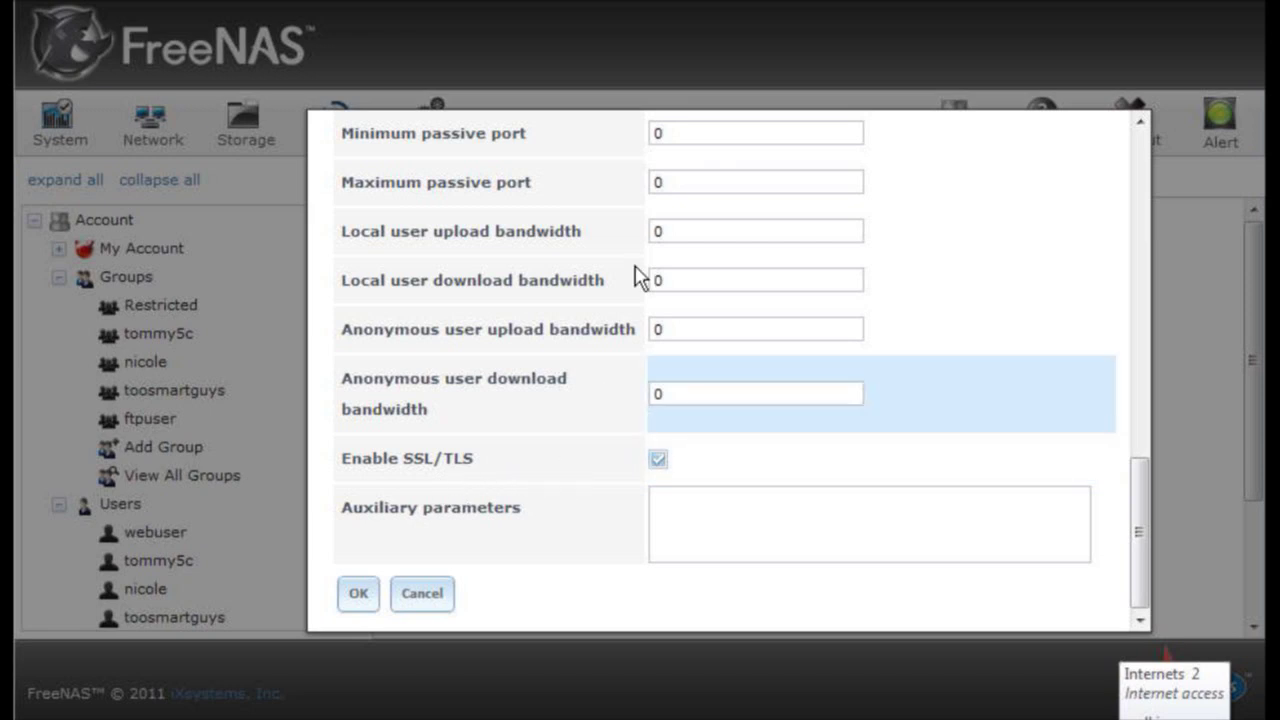
{"action": "scroll", "coordinate": [650, 302], "scroll_direction": "up", "scroll_amount": 1}
{"action": "scroll", "coordinate": [651, 304], "scroll_direction": "up", "scroll_amount": 2}
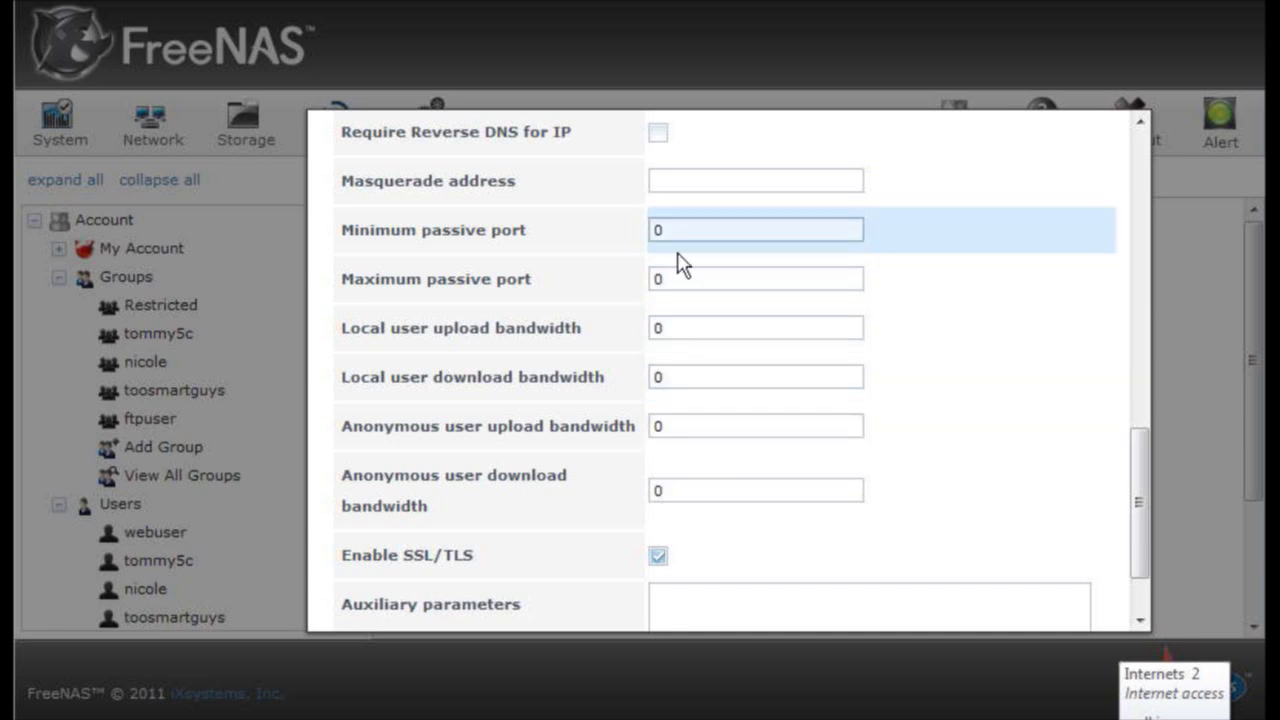
{"action": "scroll", "coordinate": [500, 520], "scroll_direction": "down", "scroll_amount": 3}
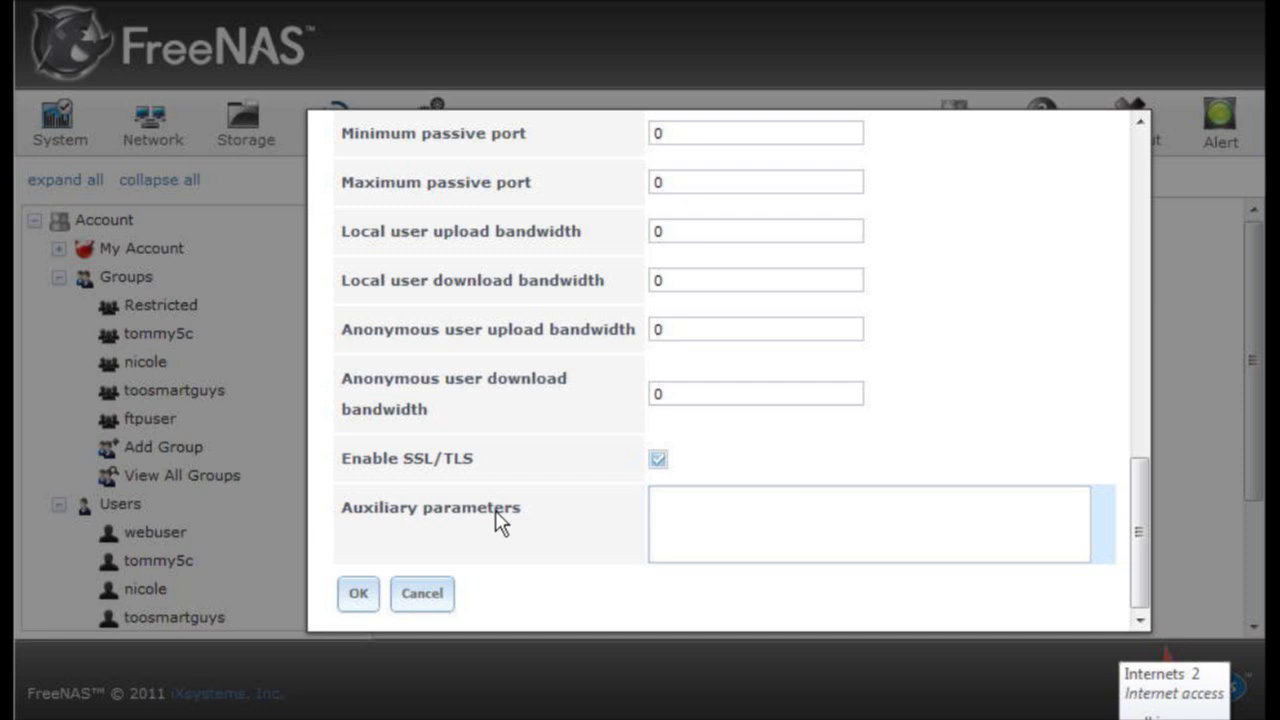
Save the FTP settings with SSL/TLS enabled and passive ports and bandwidth at 0
{"action": "left_click", "coordinate": [357, 600]}
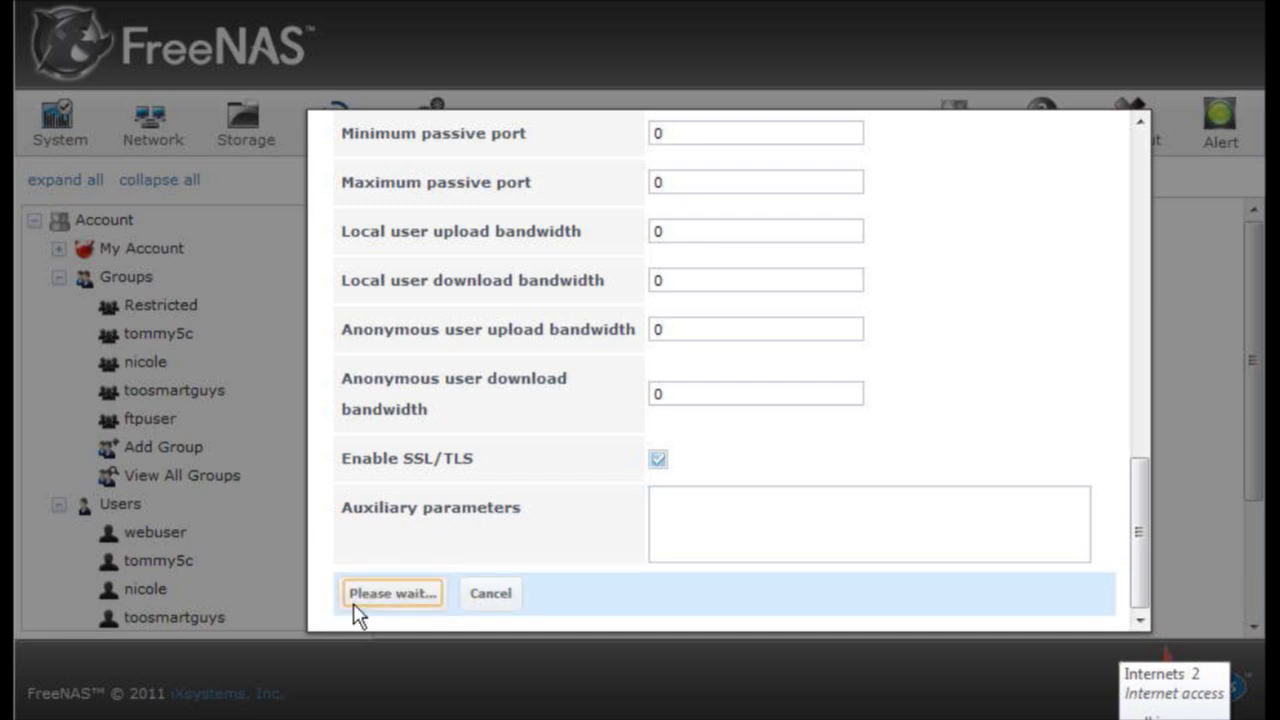
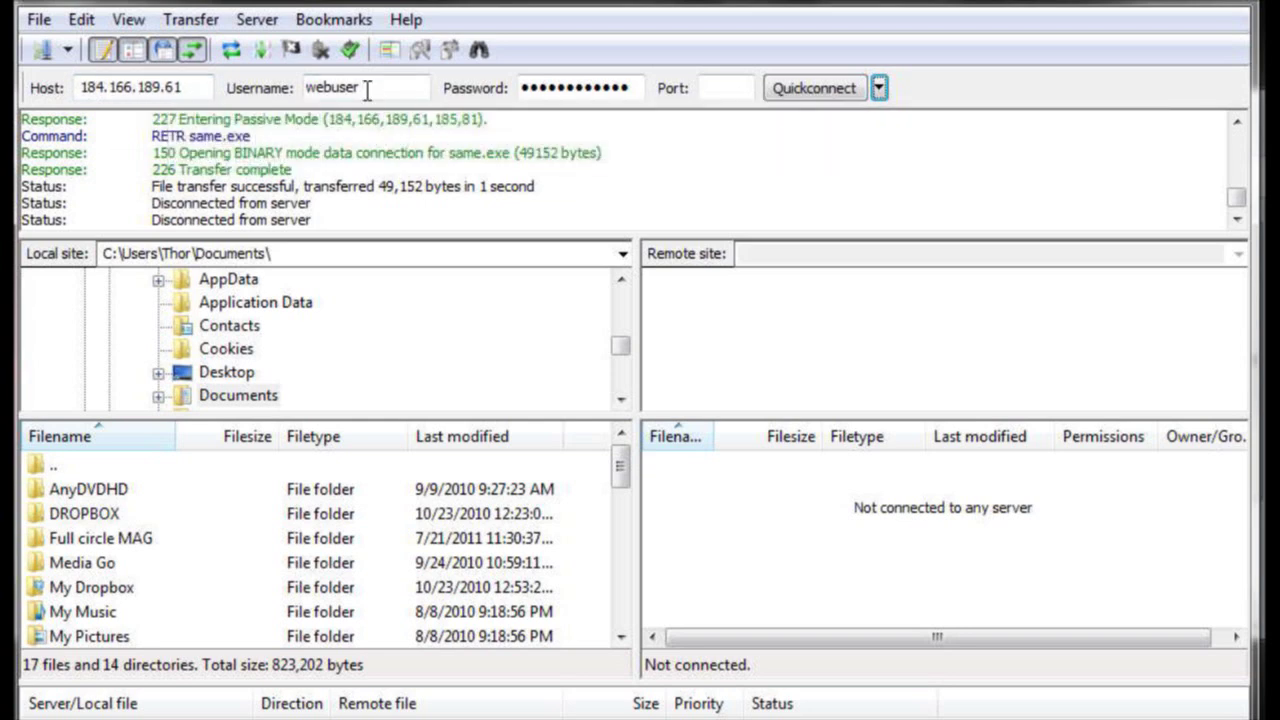
{"action": "left_click_drag", "start_coordinate": [367, 89], "coordinate": [326, 87]}
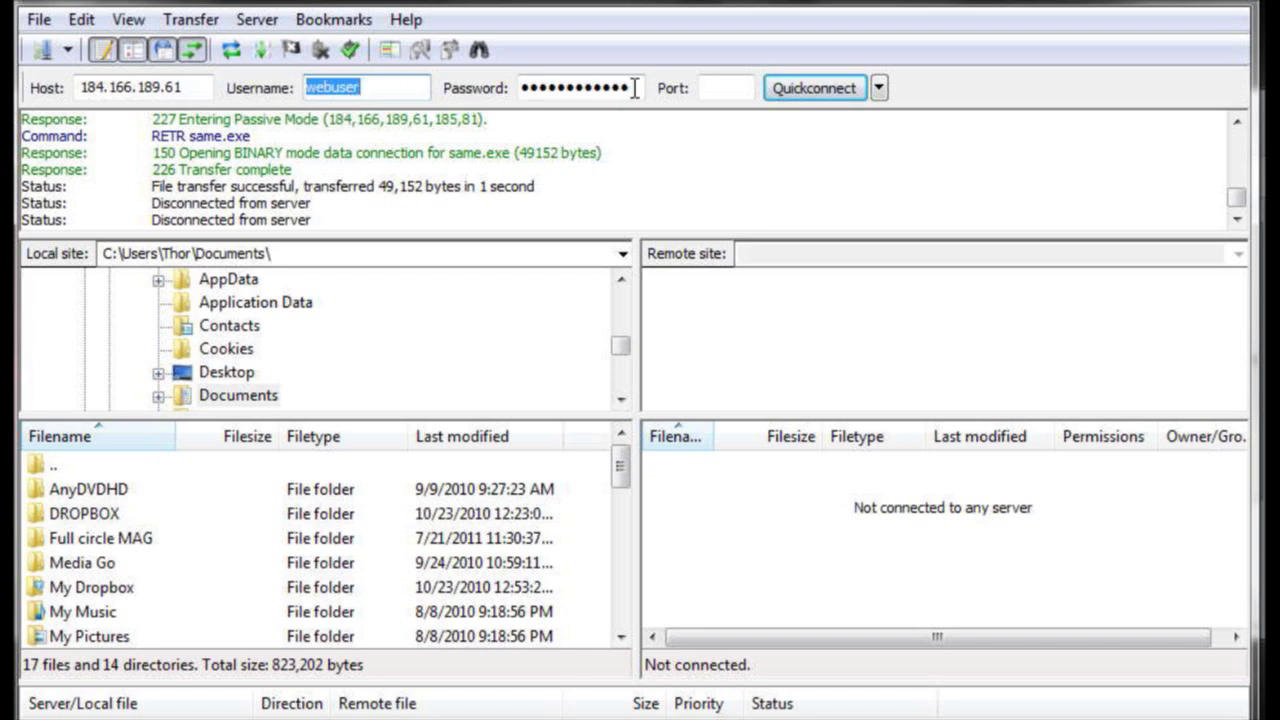
{"action": "left_click_drag", "start_coordinate": [634, 88], "coordinate": [543, 78]}
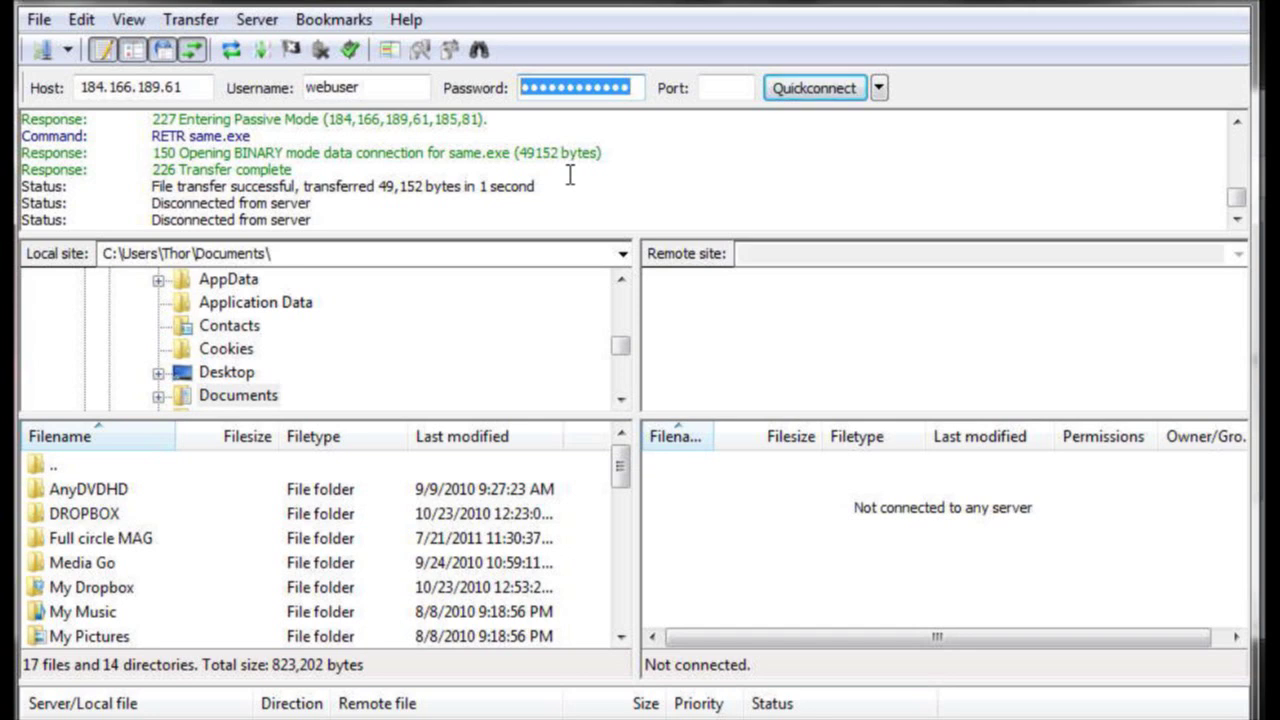
{"action": "left_click", "coordinate": [827, 87]}
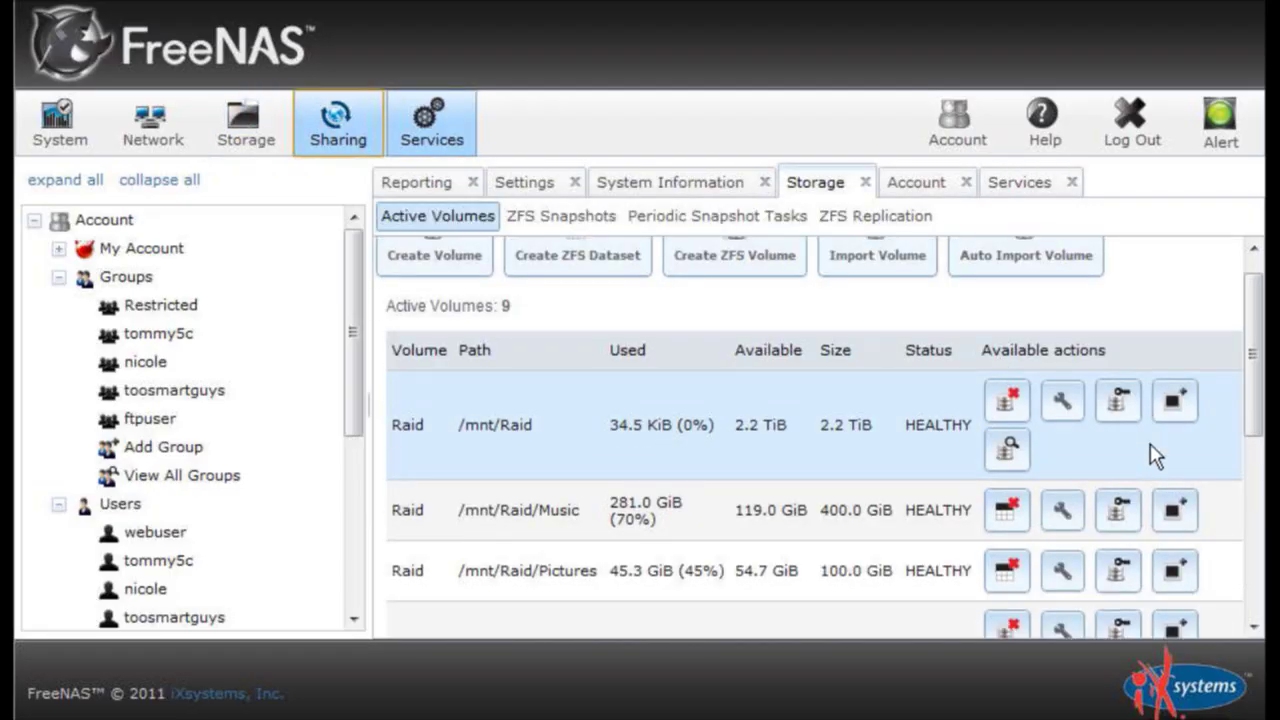
{"action": "scroll", "coordinate": [1155, 455], "scroll_direction": "down", "scroll_amount": 3}
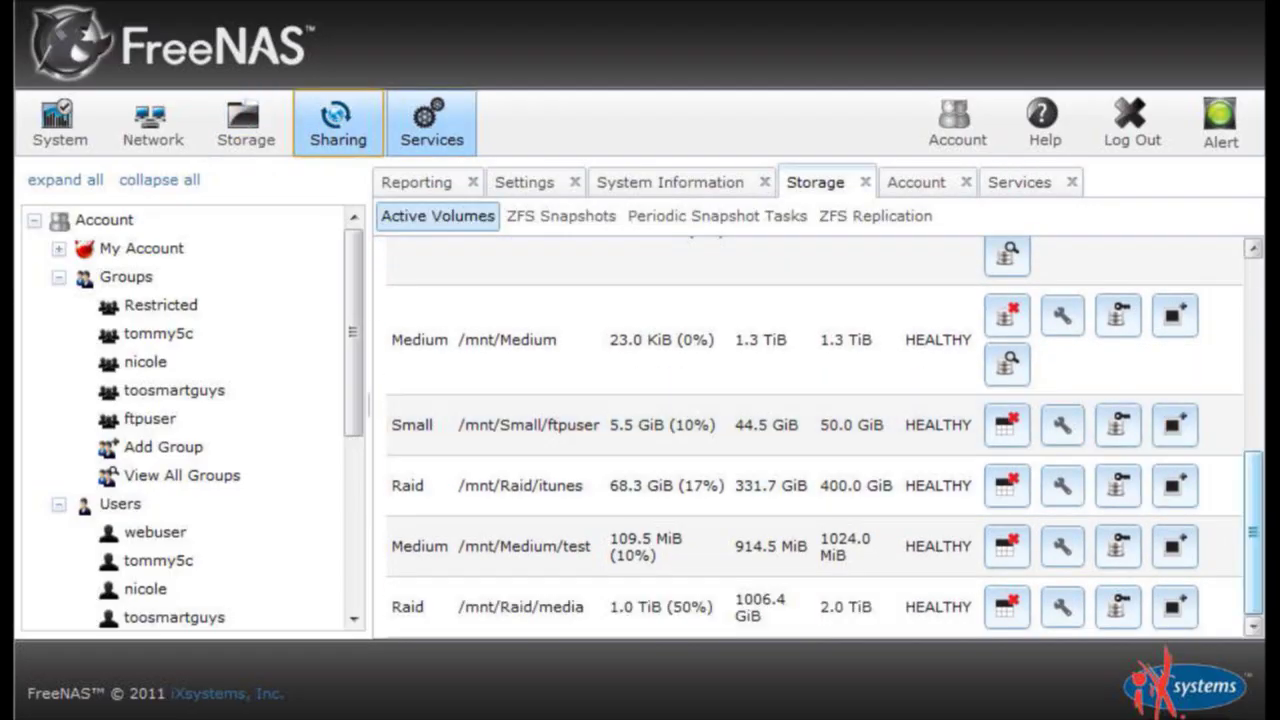
{"action": "scroll", "coordinate": [815, 440], "scroll_direction": "up", "scroll_amount": 1}
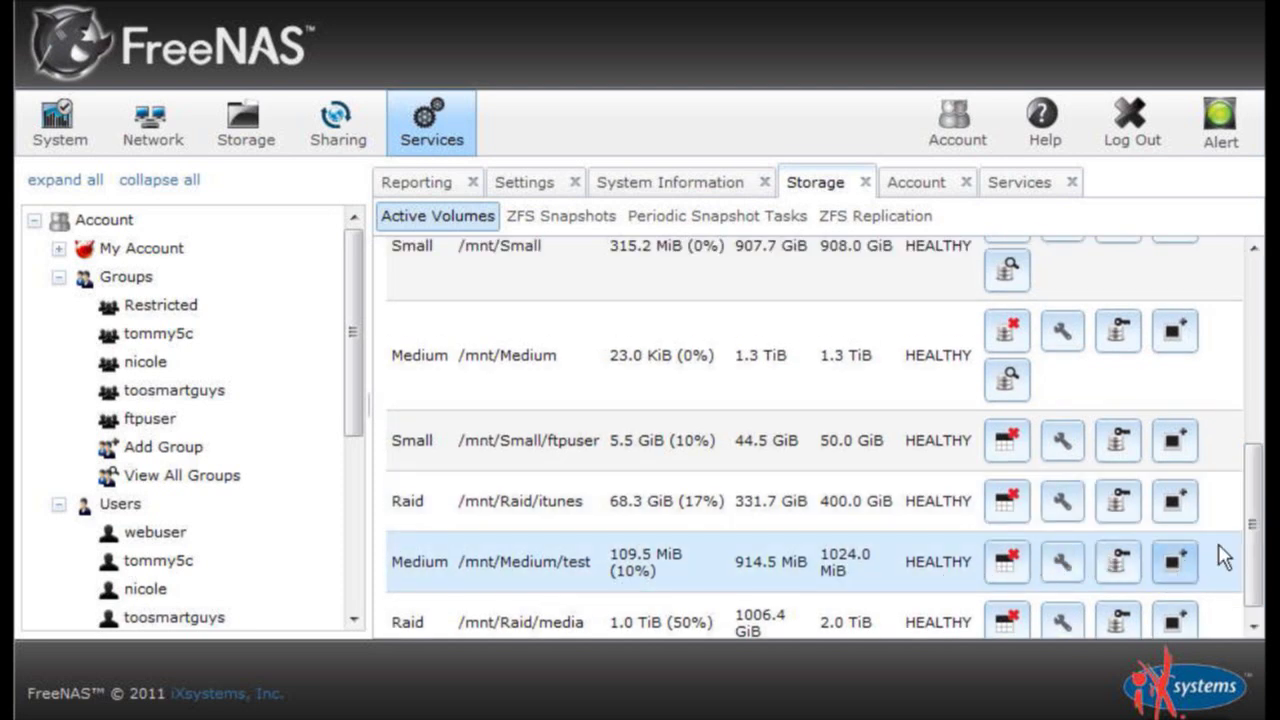
{"action": "scroll", "coordinate": [815, 440], "scroll_direction": "up", "scroll_amount": 1}
{"action": "scroll", "coordinate": [815, 440], "scroll_direction": "up", "scroll_amount": 1}
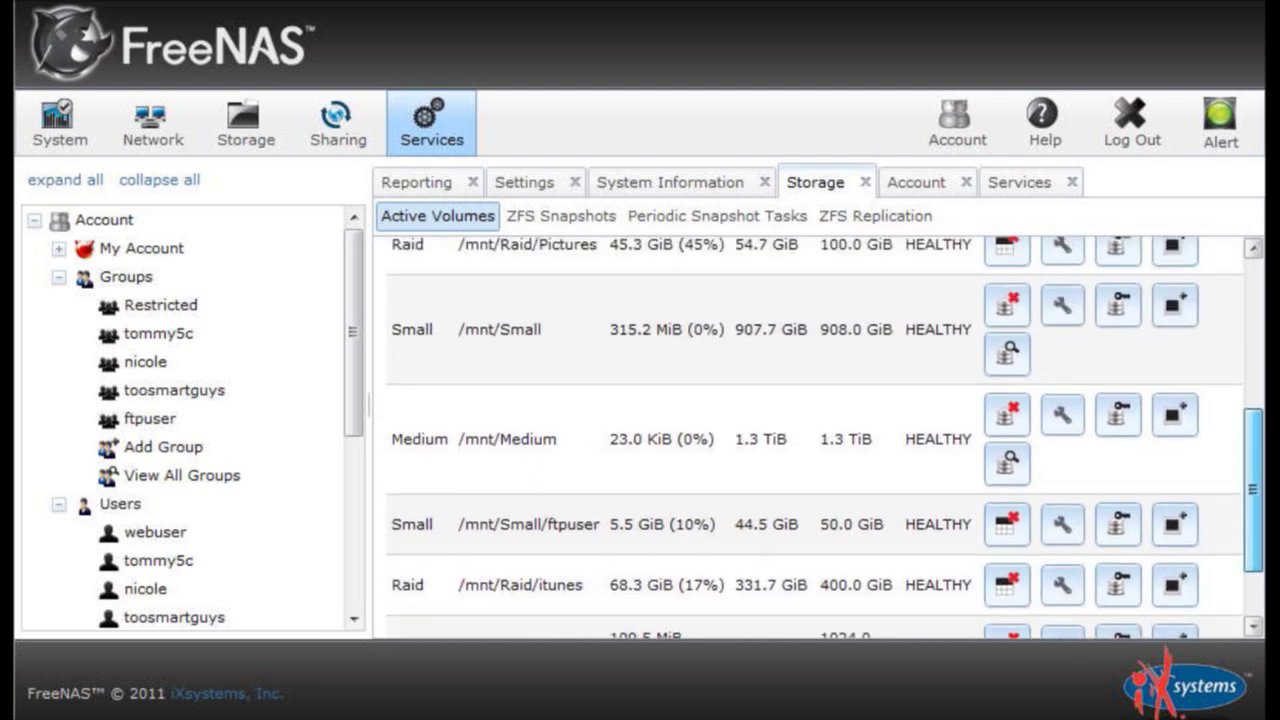